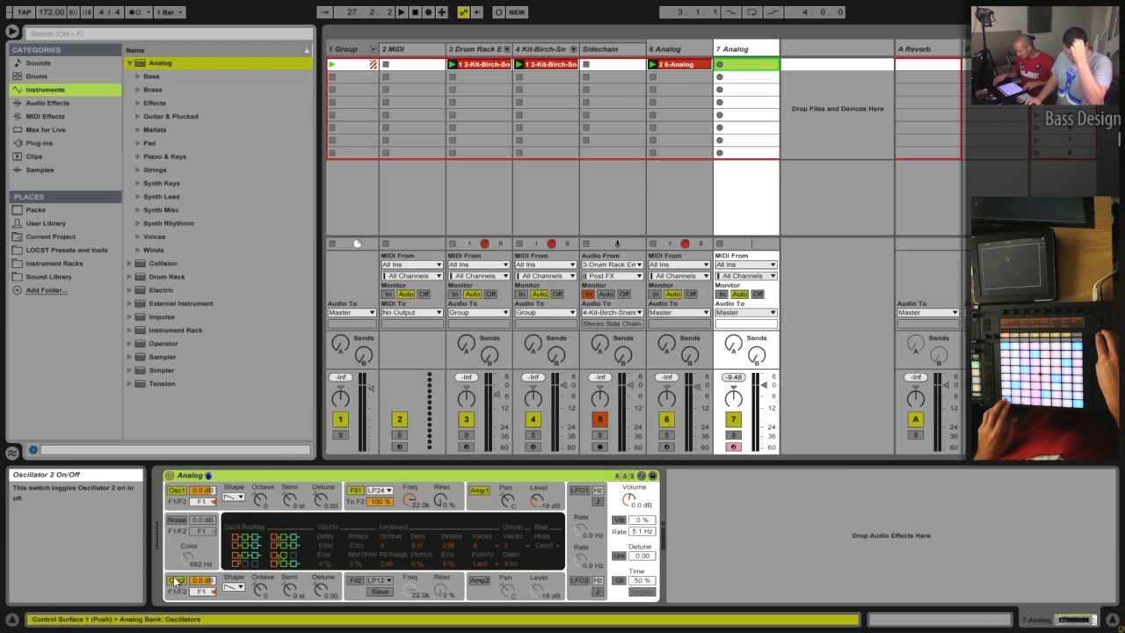
# - Try the rectangle waveform on both oscillators of the Analog synth
pyautogui.click(236, 584)
pyautogui.click(235, 566)
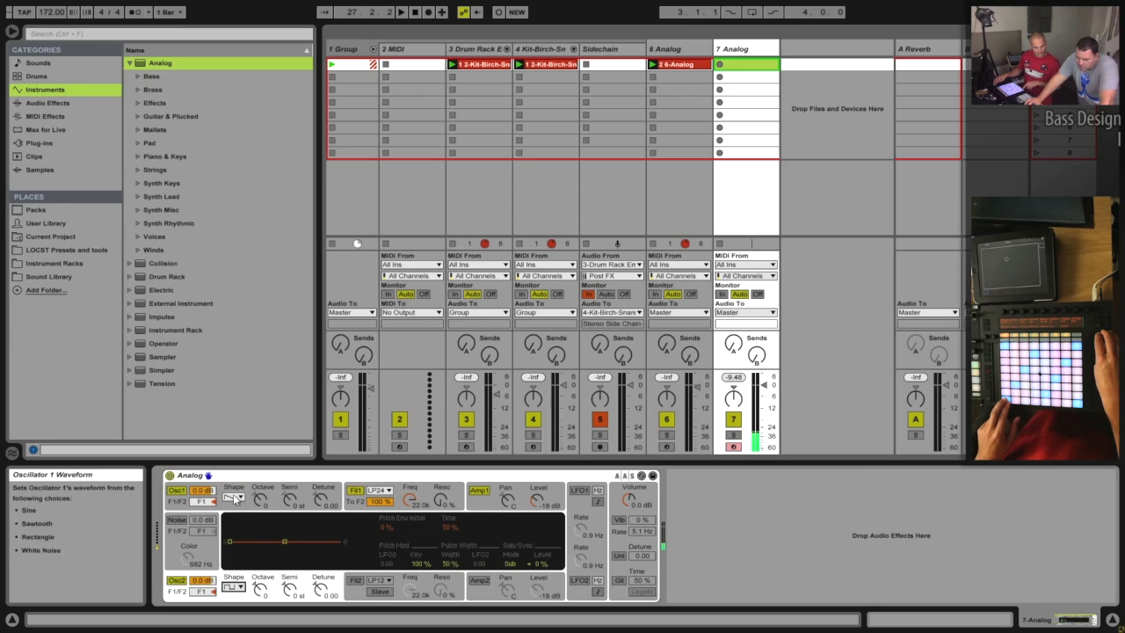
pyautogui.click(234, 498)
pyautogui.click(235, 528)
# - Try a sine waveform on oscillator 1, and settle on sawtooth with a detune of 0.12
pyautogui.click(233, 498)
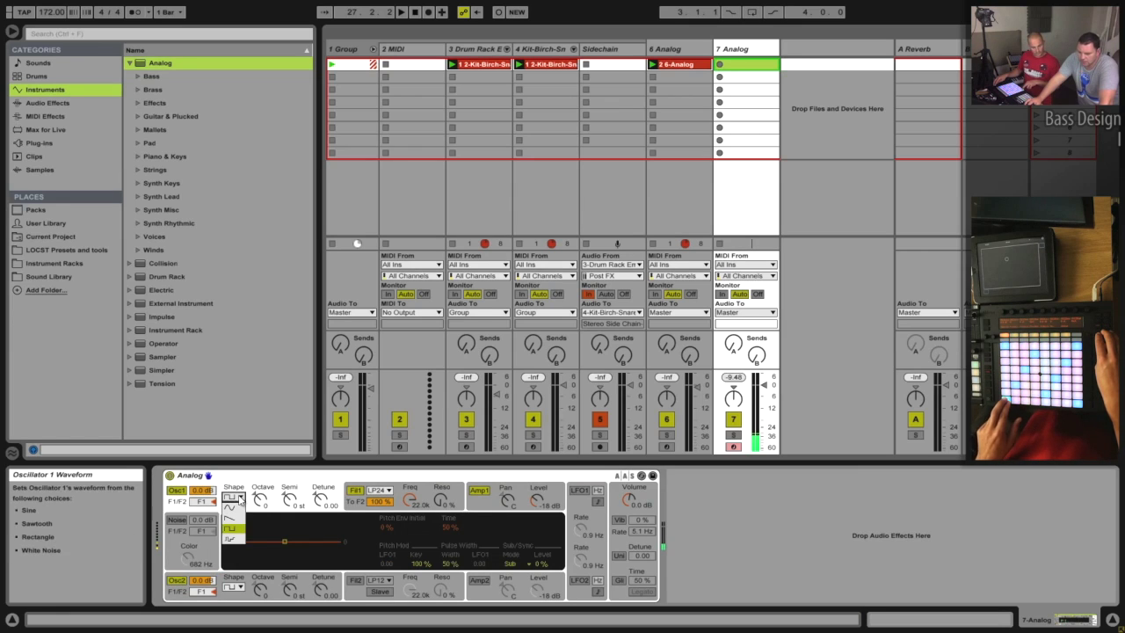
pyautogui.click(235, 508)
pyautogui.click(284, 479)
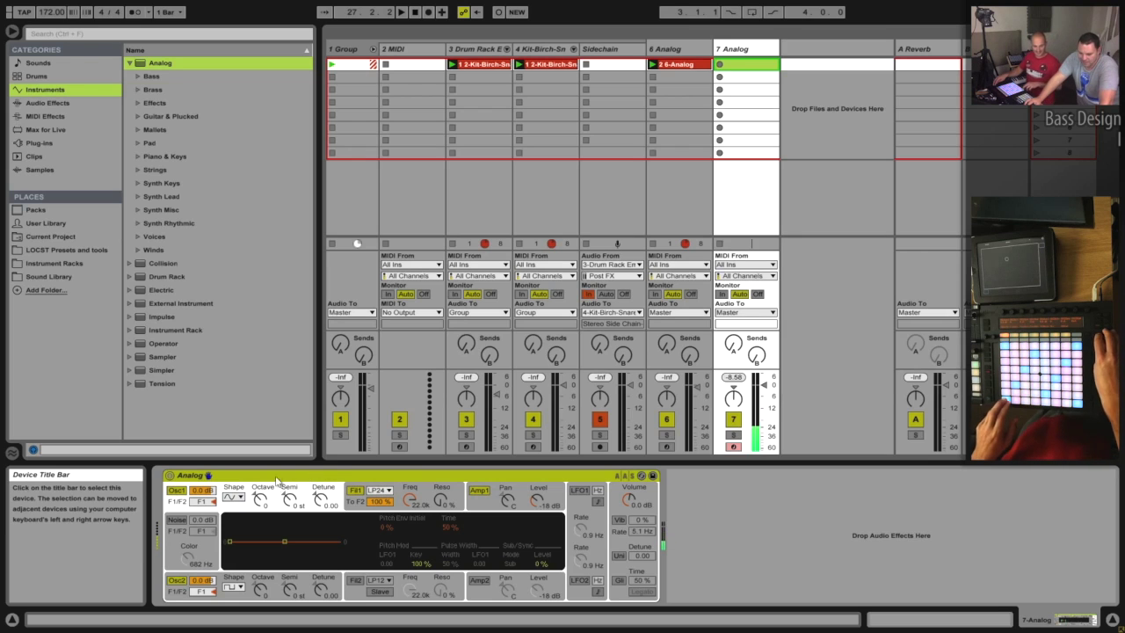
pyautogui.click(233, 496)
pyautogui.click(228, 524)
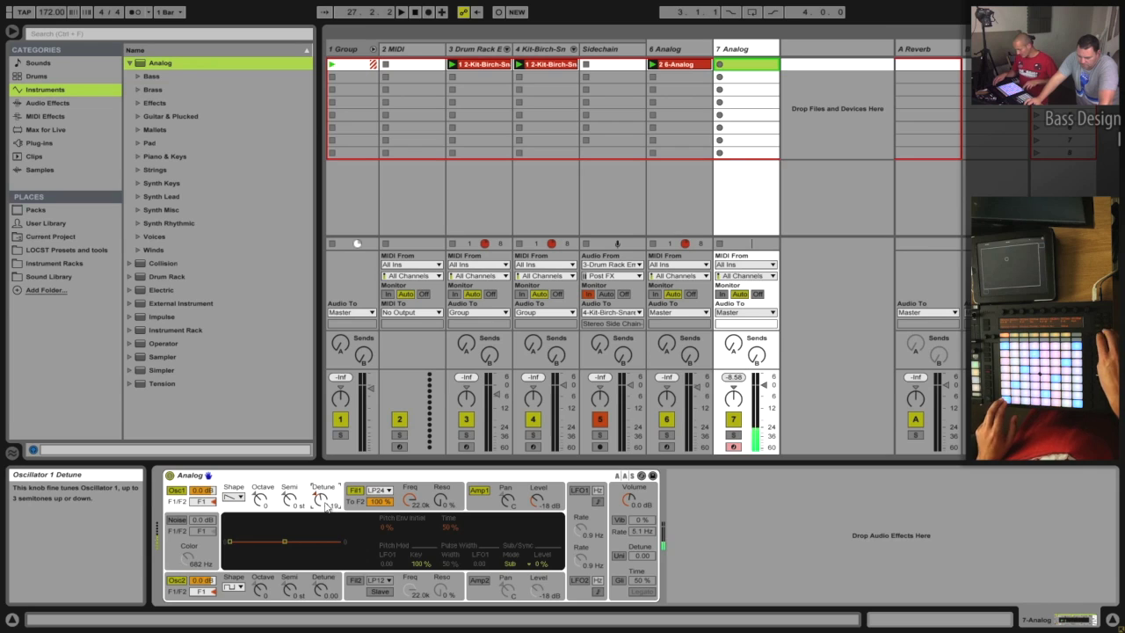
# - Detune oscillator 2 to -0.09 and set its waveform to rectangle after trying sawtooth
pyautogui.click(232, 586)
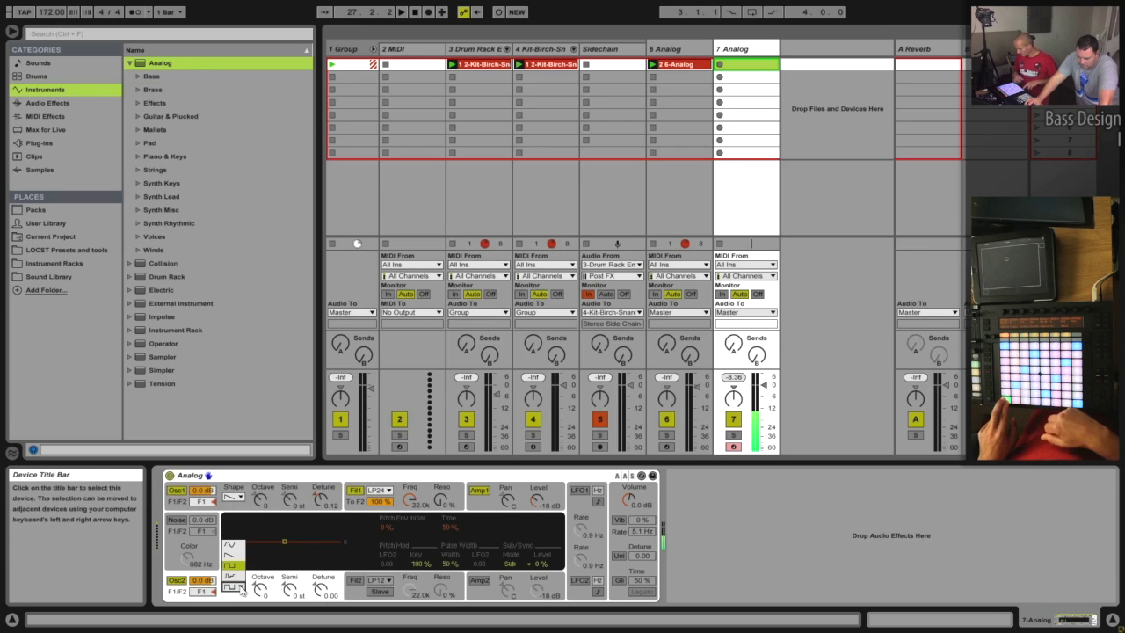
pyautogui.click(232, 555)
pyautogui.moveTo(320, 589); pyautogui.dragTo(318, 596)
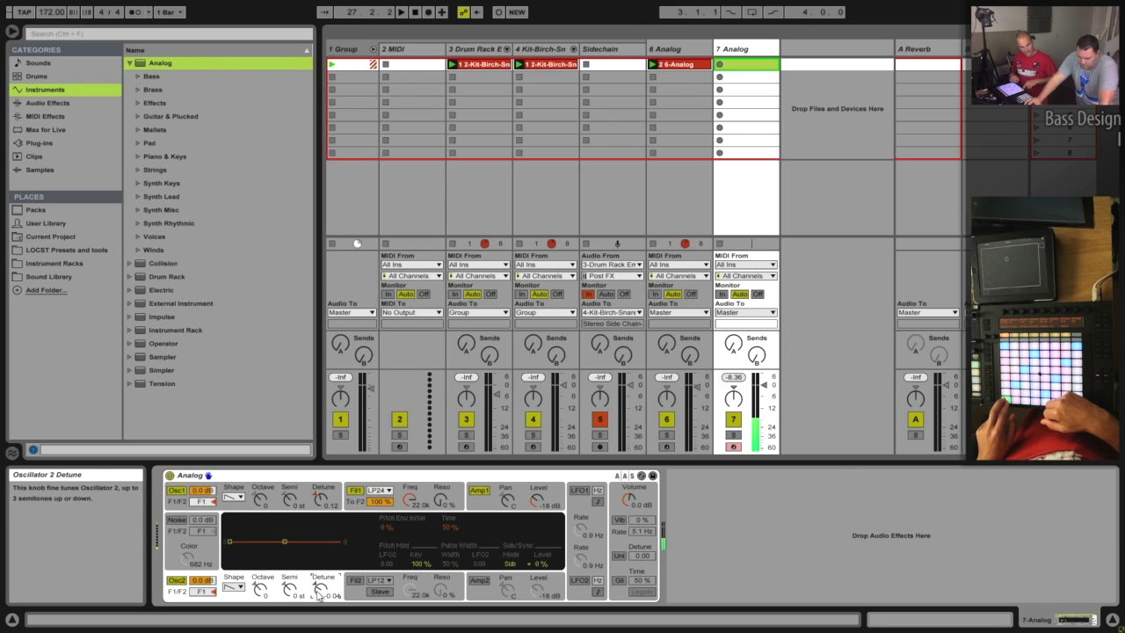
pyautogui.click(235, 588)
pyautogui.click(230, 565)
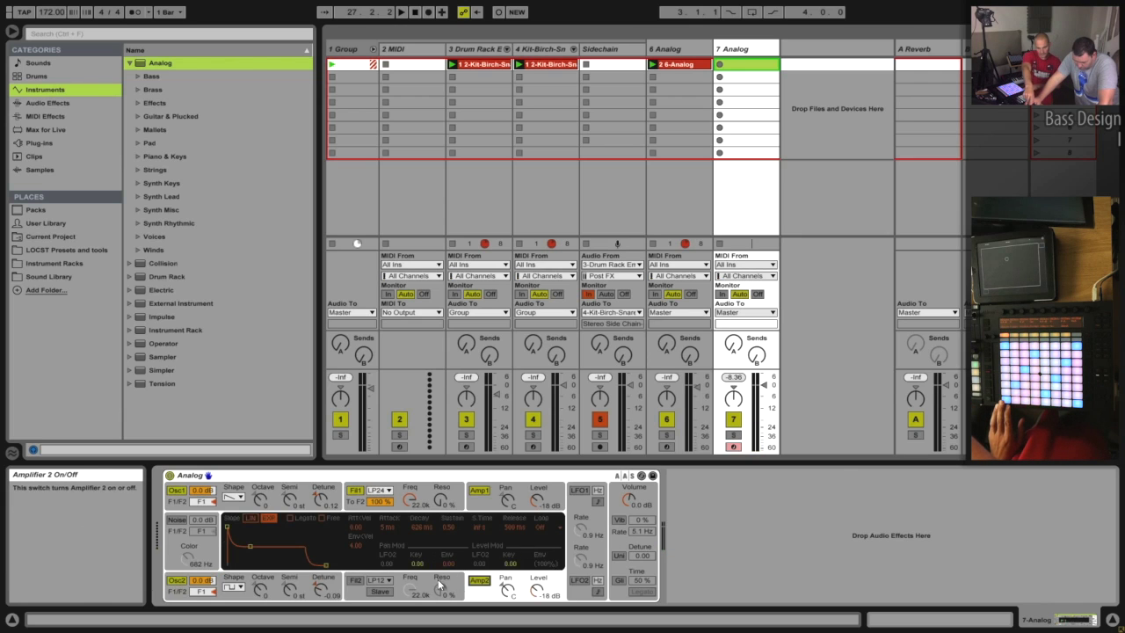
# - Turn on filter 2 as a High-pass 24dB/oct with resonance at 50% and cutoff frequency at about 519
pyautogui.click(355, 580)
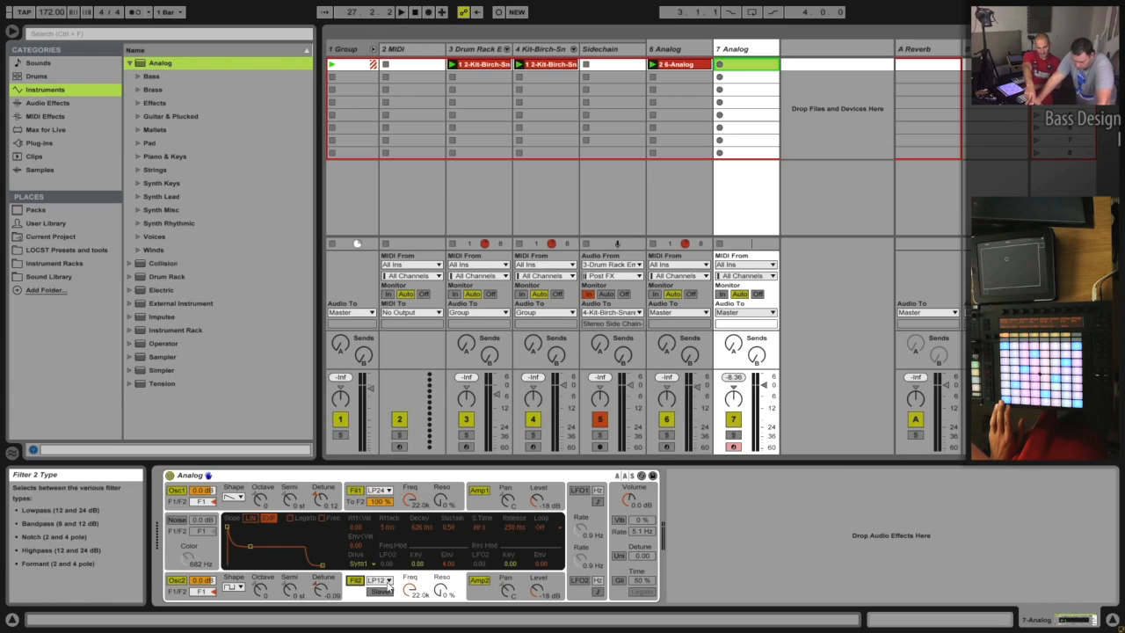
pyautogui.click(380, 581)
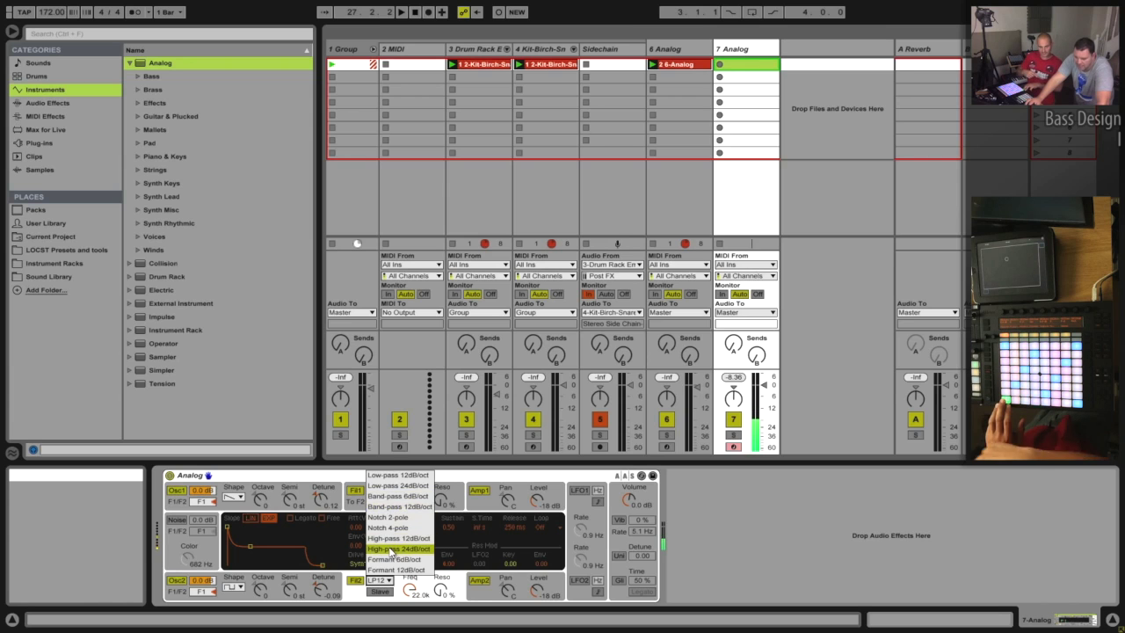
pyautogui.click(392, 549)
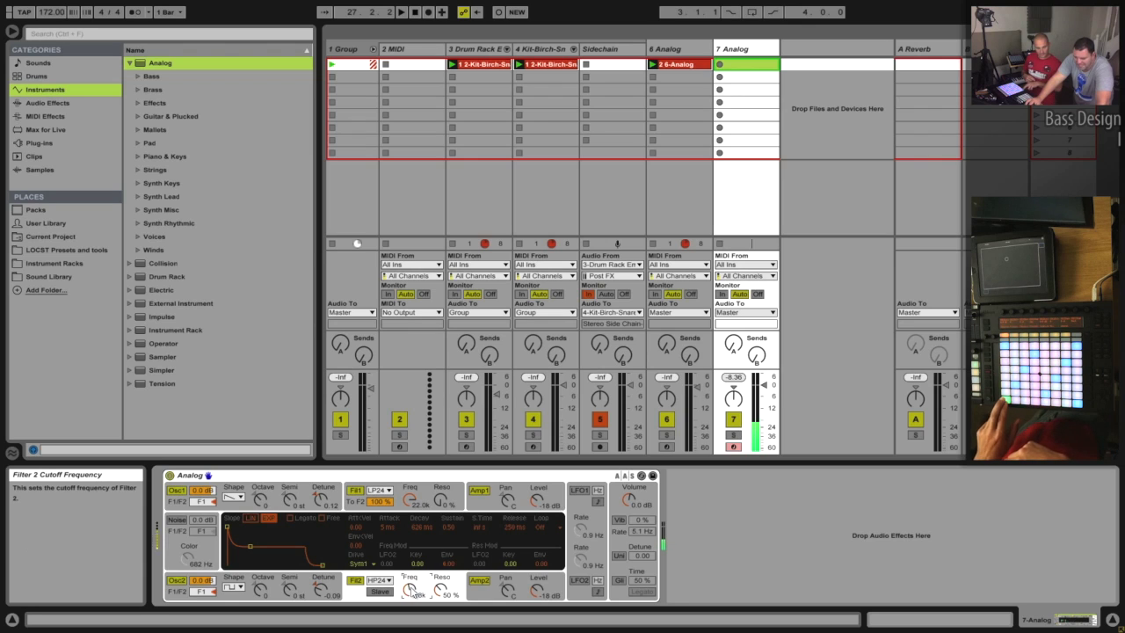
pyautogui.moveTo(412, 590); pyautogui.dragTo(411, 591)
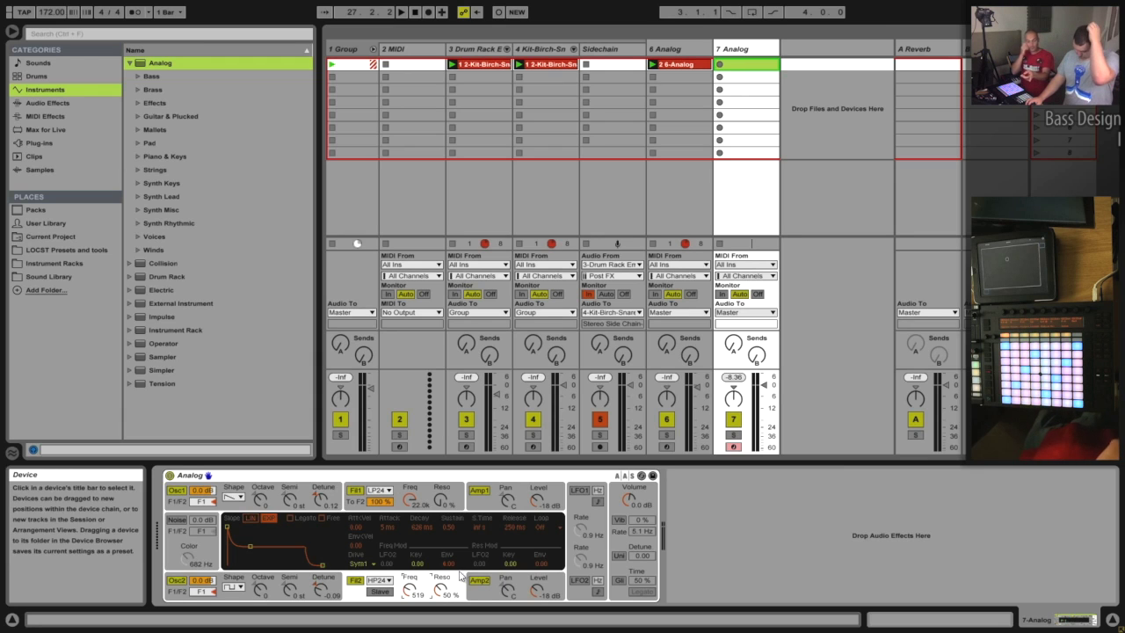
# - Browse the Max for Live devices and try to place Envelope Follower after the Analog synth
pyautogui.click(62, 131)
pyautogui.scroll(-3, 147, 288)
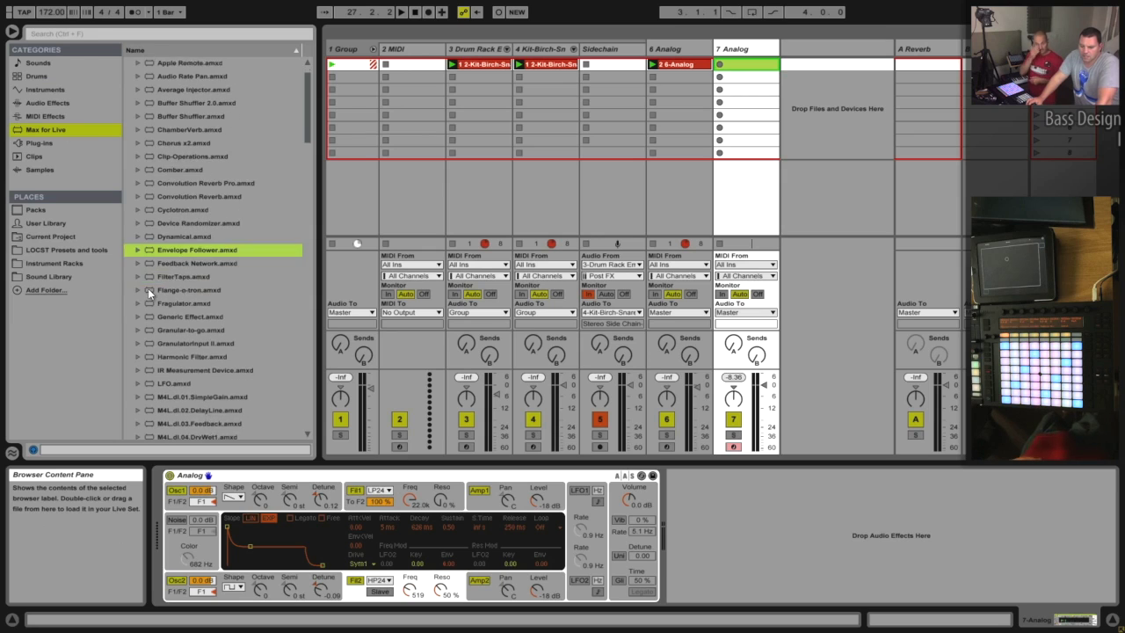
pyautogui.moveTo(154, 215); pyautogui.dragTo(785, 516)
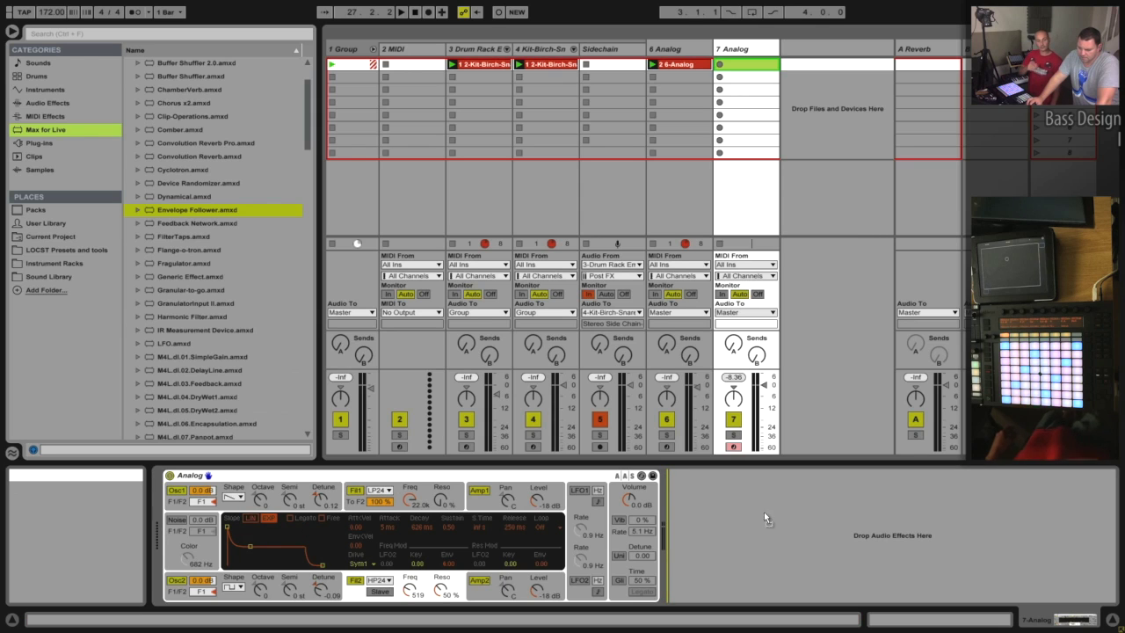
pyautogui.moveTo(651, 475); pyautogui.dragTo(194, 205)
pyautogui.scroll(3, 194, 204)
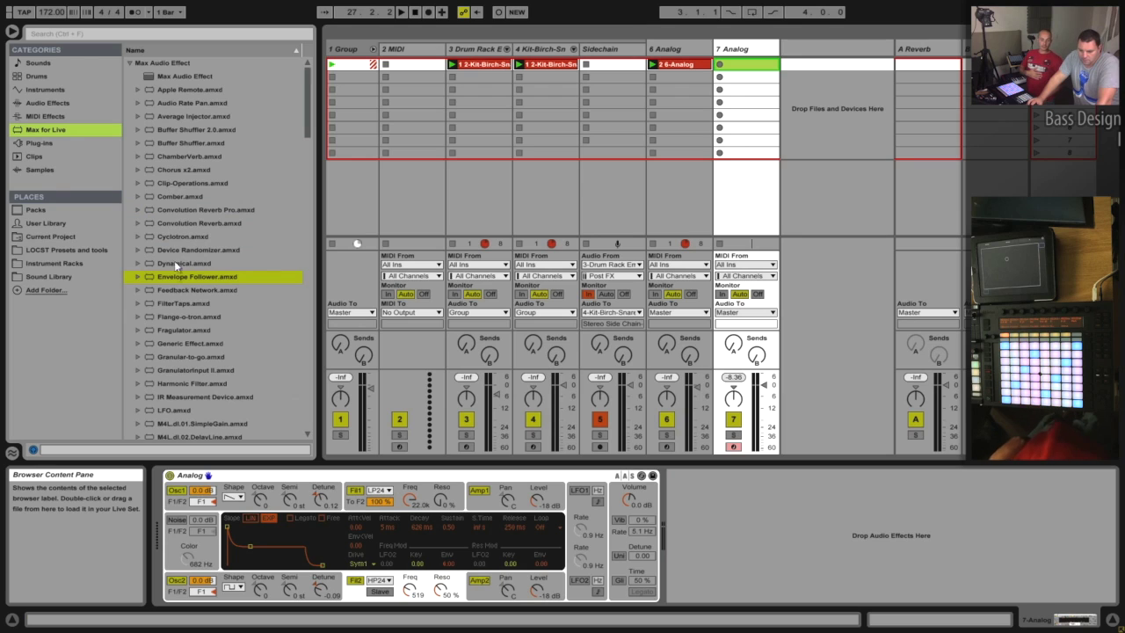
# - Add the Envelope device from the Max MIDI effects in front of the Analog synth
pyautogui.click(129, 64)
pyautogui.click(128, 77)
pyautogui.click(128, 77)
pyautogui.click(129, 88)
pyautogui.scroll(-1, 175, 137)
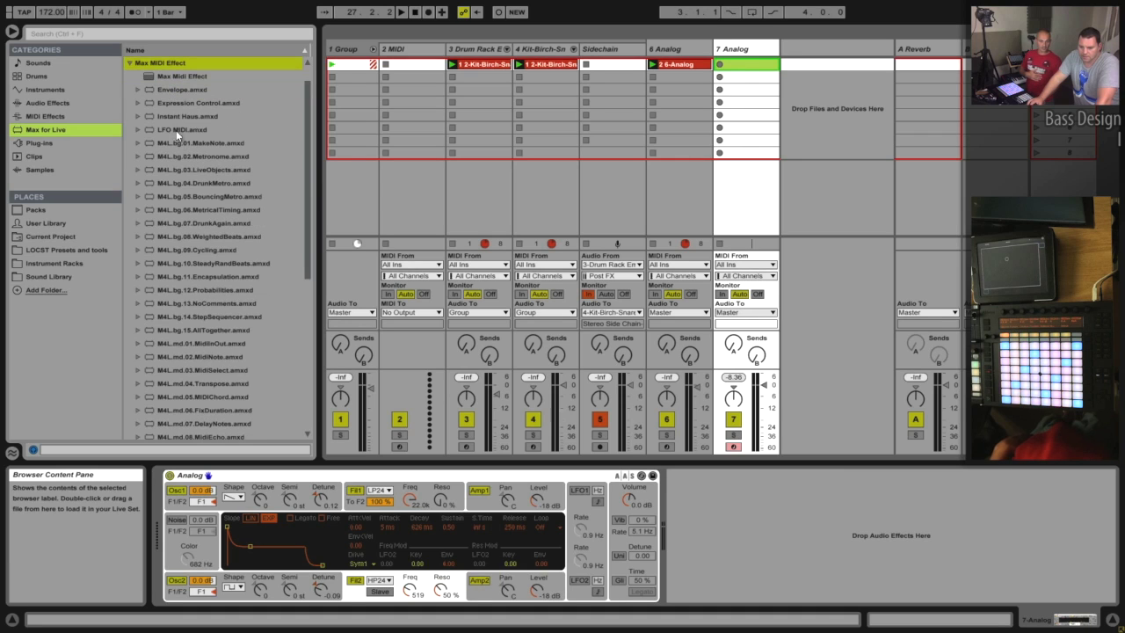
pyautogui.moveTo(173, 91); pyautogui.dragTo(313, 502)
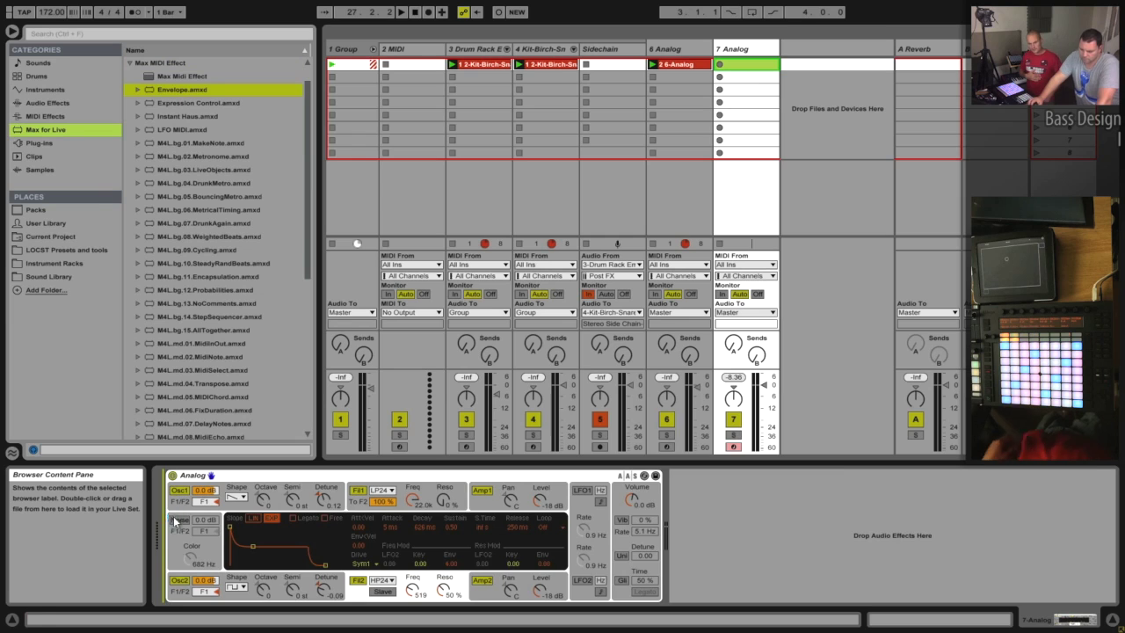
pyautogui.moveTo(224, 551); pyautogui.dragTo(220, 489)
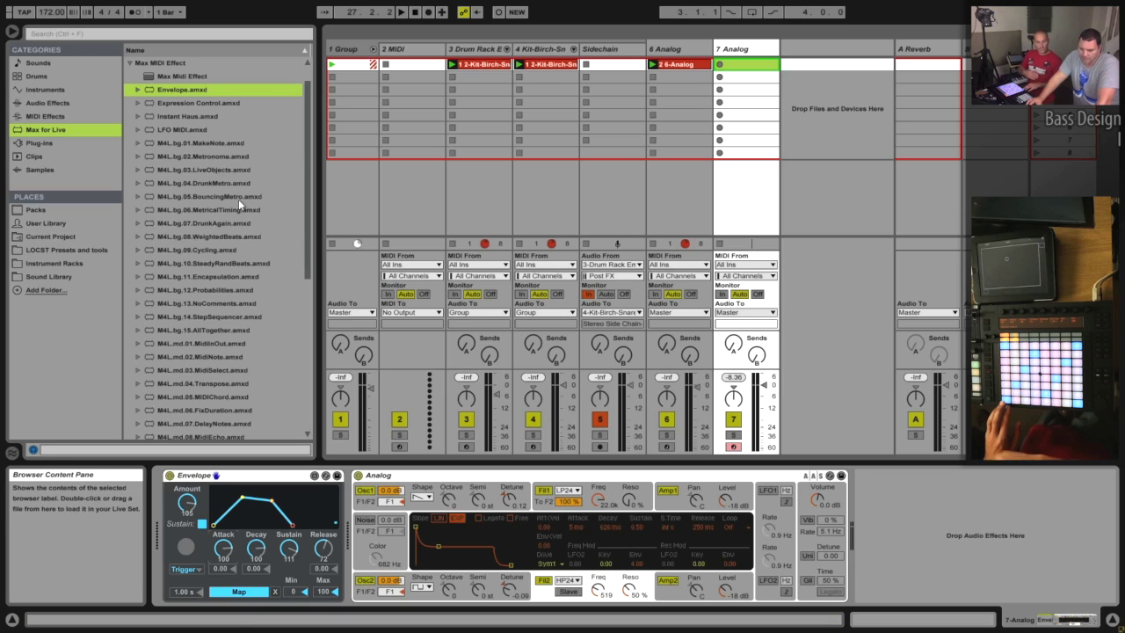
# - Look through the Max MIDI and Max audio effects for a device that maps to multiple parameters
pyautogui.scroll(-7, 204, 241)
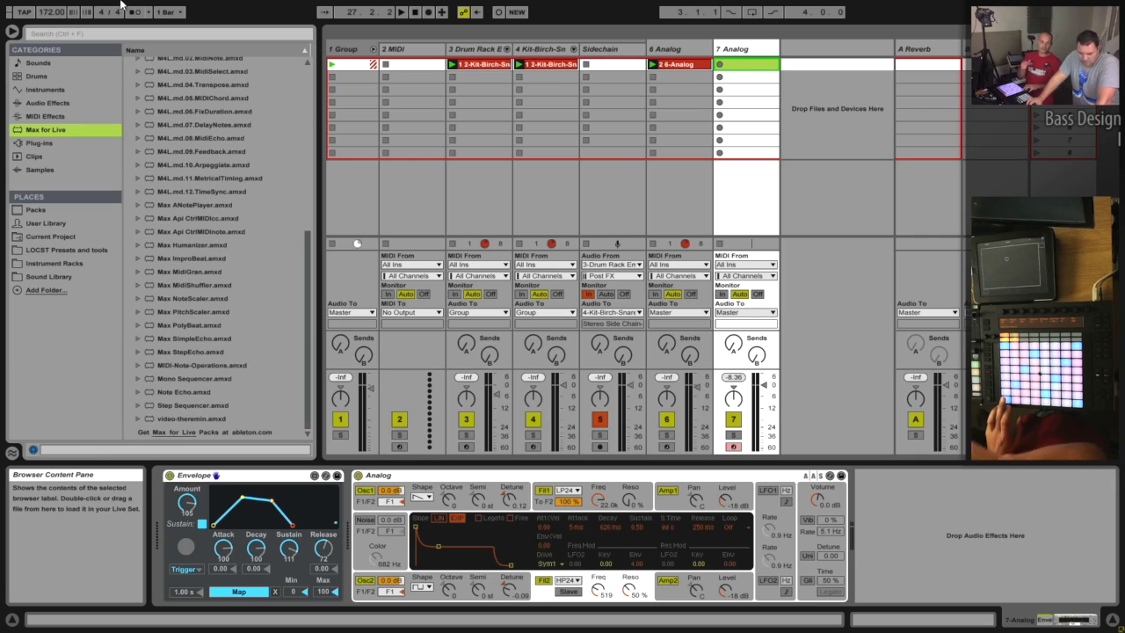
pyautogui.scroll(2, 207, 228)
pyautogui.moveTo(304, 210); pyautogui.dragTo(302, 91)
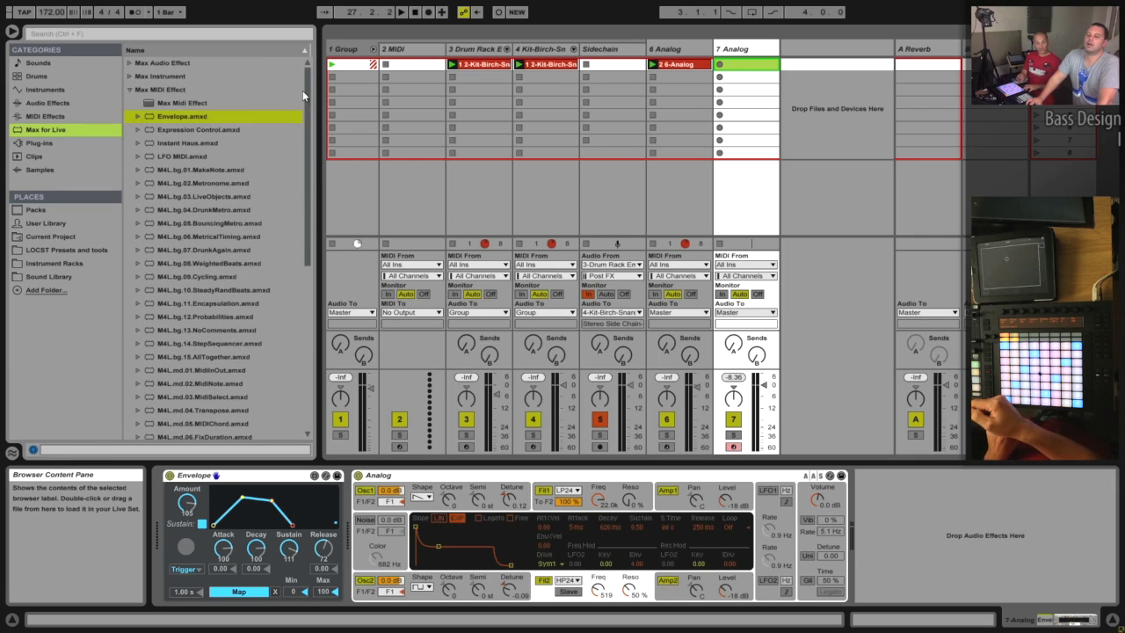
pyautogui.click(129, 90)
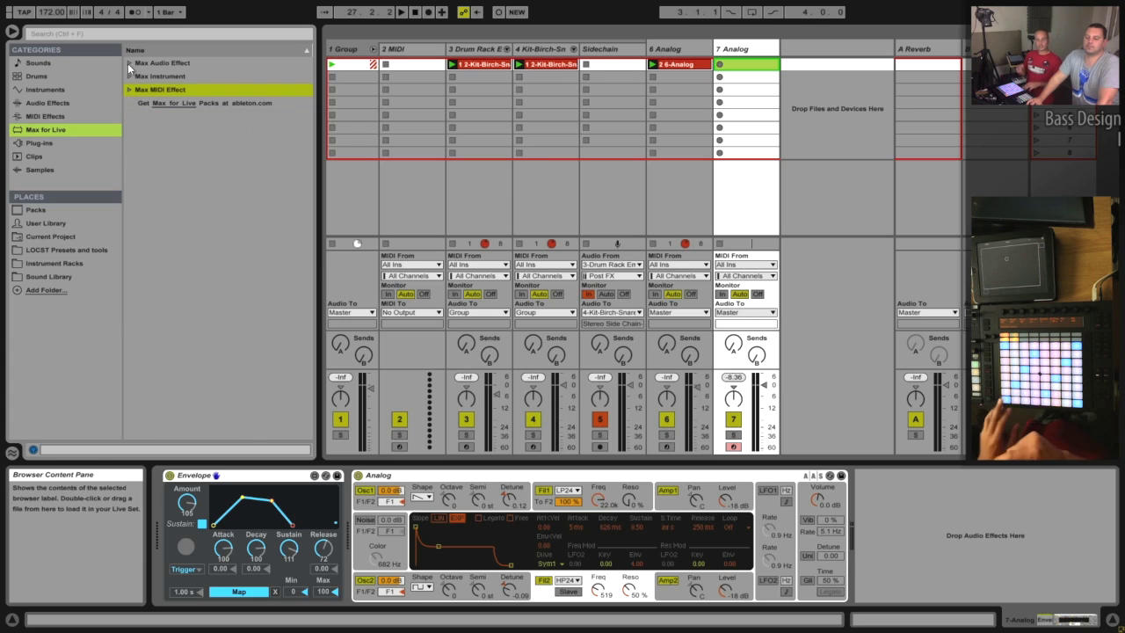
pyautogui.click(128, 63)
pyautogui.scroll(-5, 184, 319)
pyautogui.moveTo(307, 139); pyautogui.dragTo(293, 412)
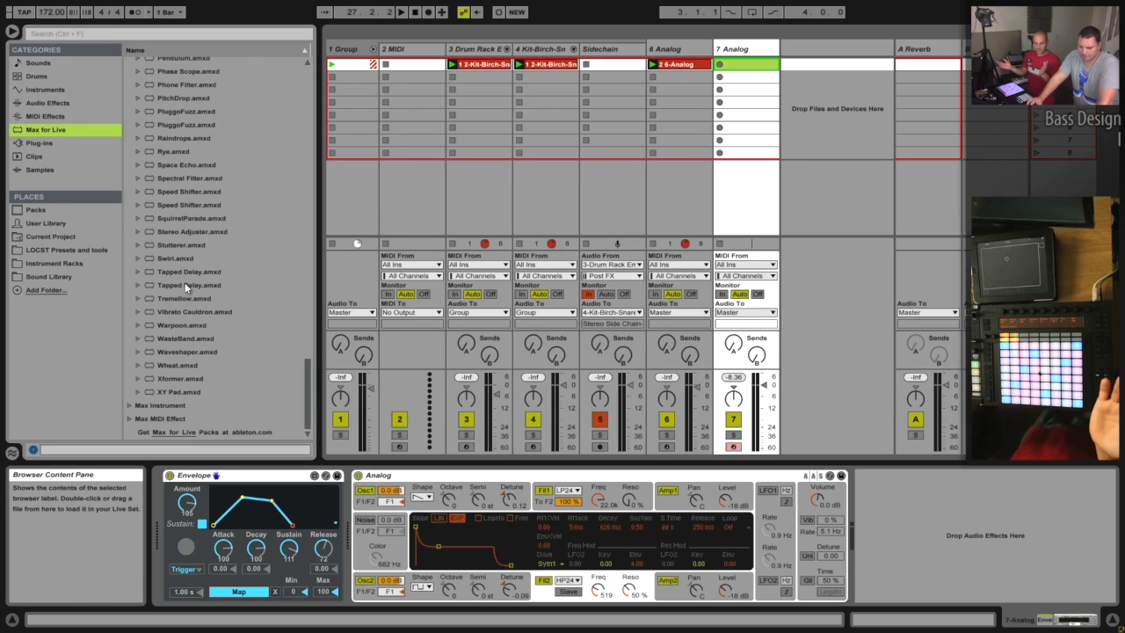
pyautogui.scroll(10, 193, 320)
pyautogui.scroll(3, 192, 315)
# - Search the Max for Live devices for "mult" and add MultiMap after the Analog synth
pyautogui.click(160, 35)
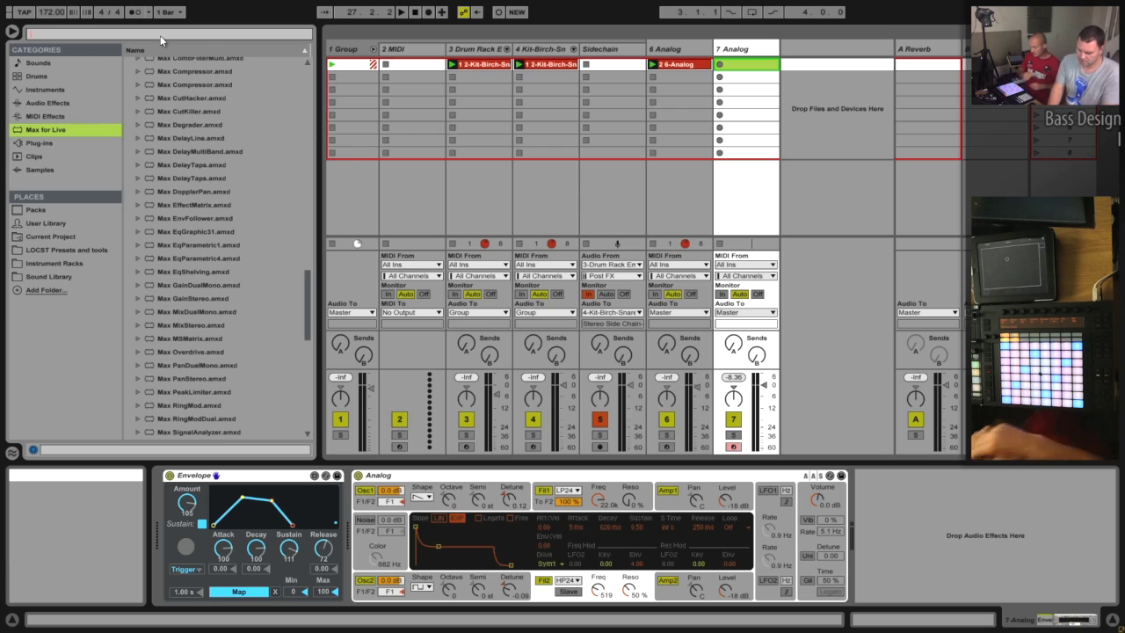
pyautogui.write('multi')
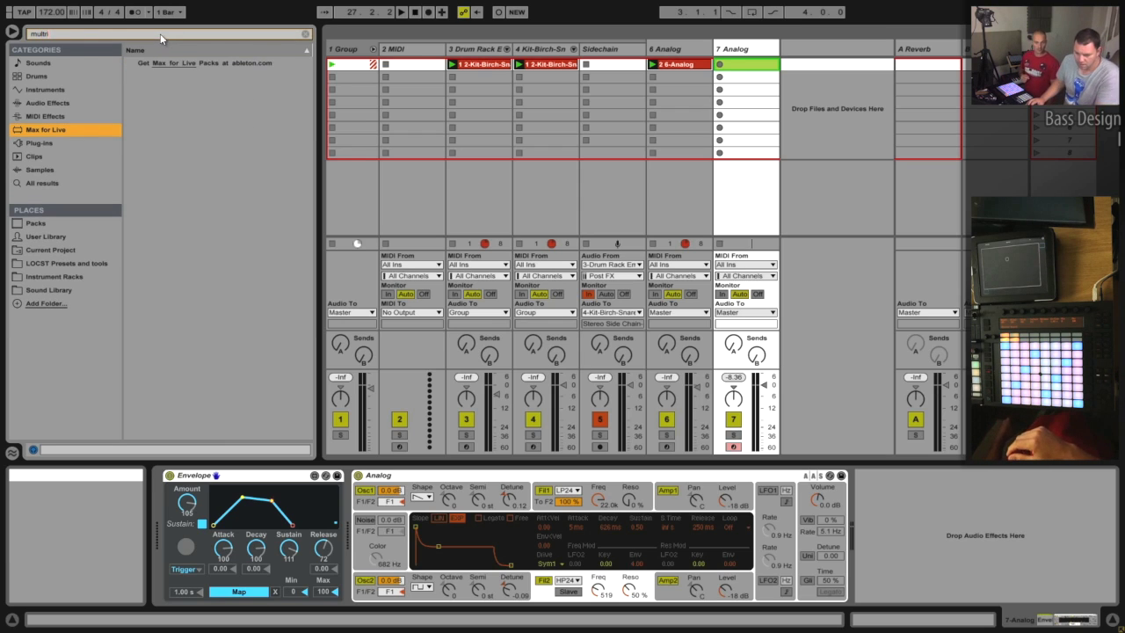
pyautogui.press('BackSpace')
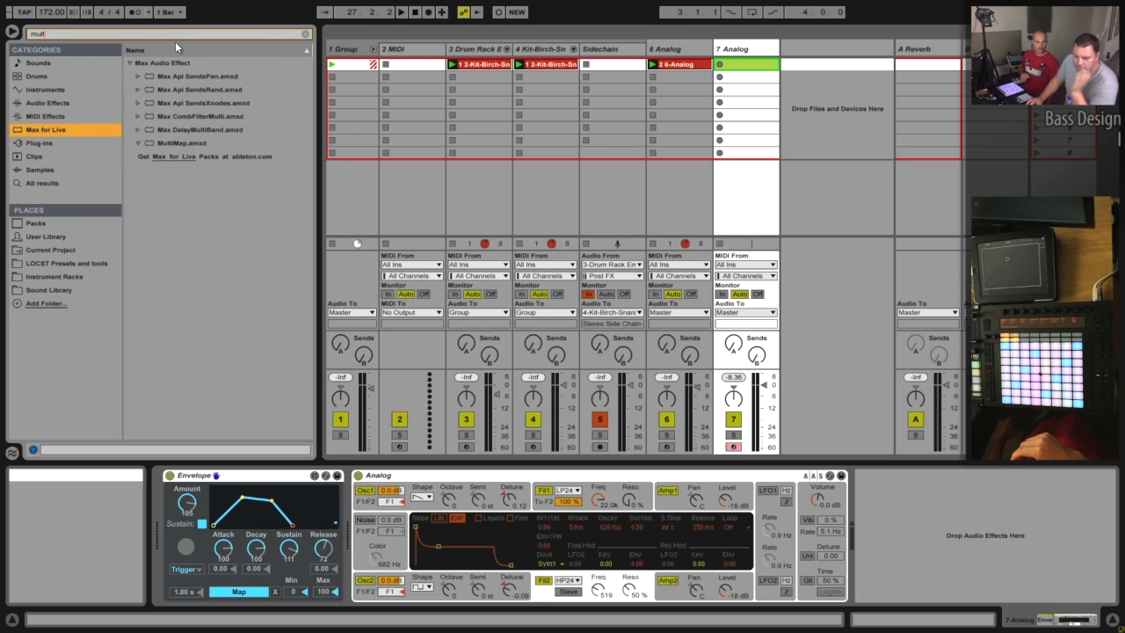
pyautogui.moveTo(181, 145); pyautogui.dragTo(348, 501)
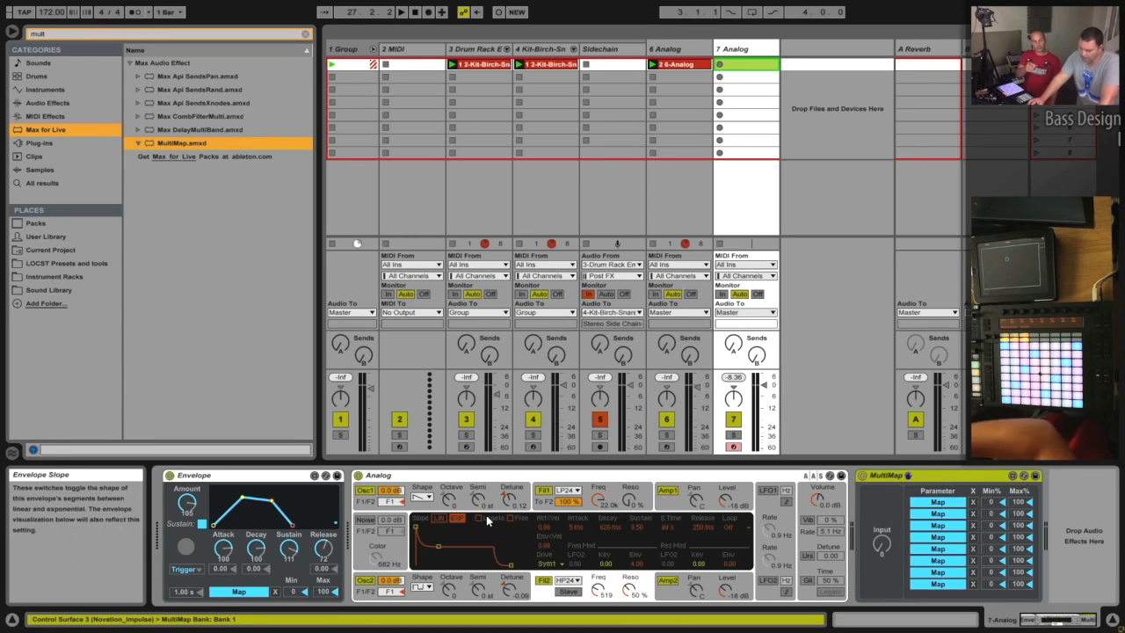
# - Map the Envelope device's output to MultiMap's input and set the envelope's attack to about 98
pyautogui.click(238, 591)
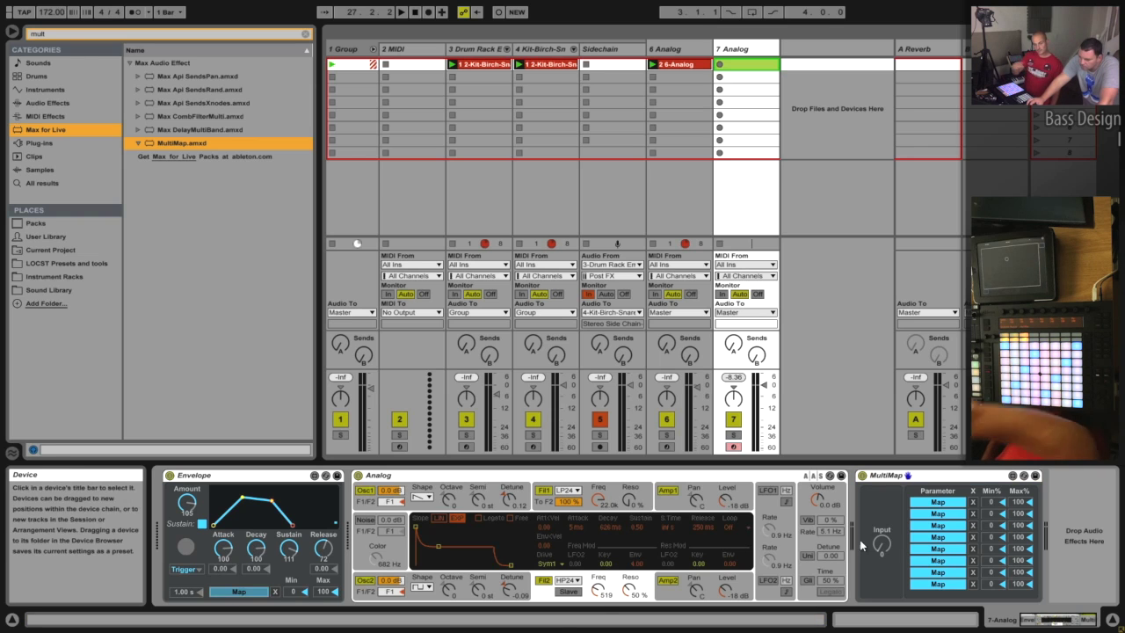
pyautogui.click(882, 544)
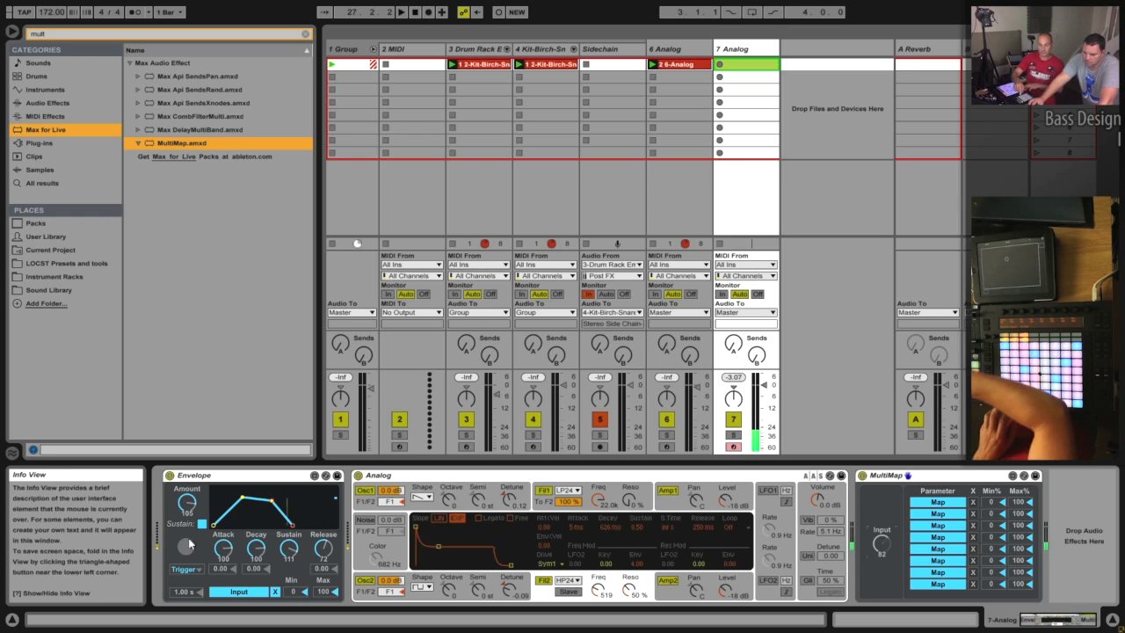
pyautogui.moveTo(223, 548)
pyautogui.mouseDown()
pyautogui.moveTo(223, 582)
pyautogui.moveTo(228, 547)
pyautogui.mouseUp()
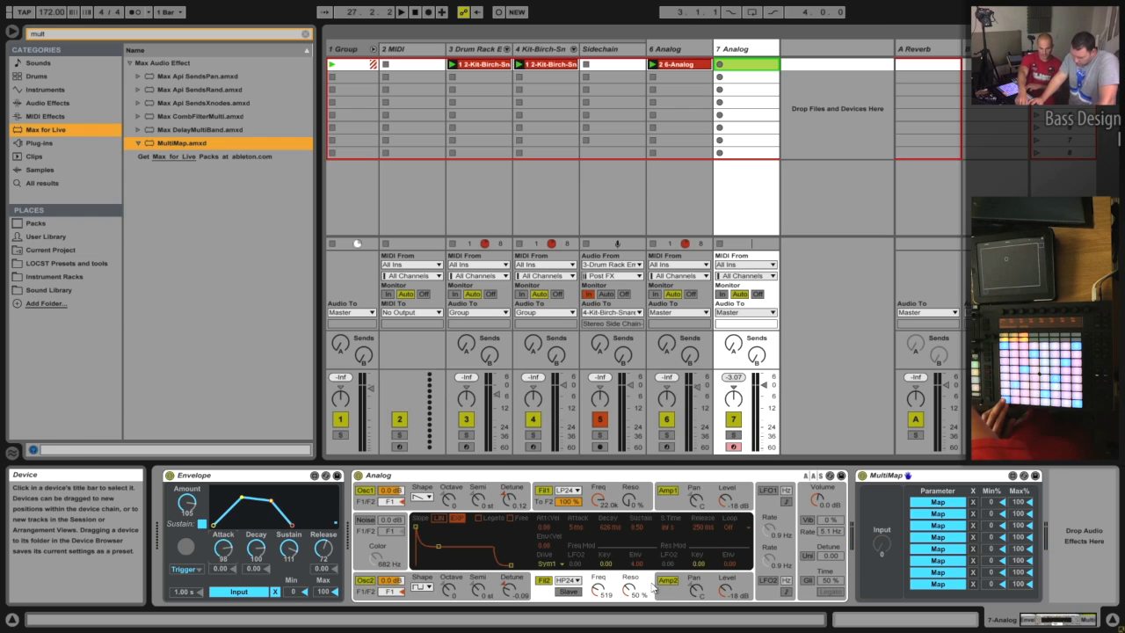
# - Map MultiMap's first parameter slot to filter 2's cutoff frequency and limit its maximum to 46%
pyautogui.click(949, 502)
pyautogui.click(598, 589)
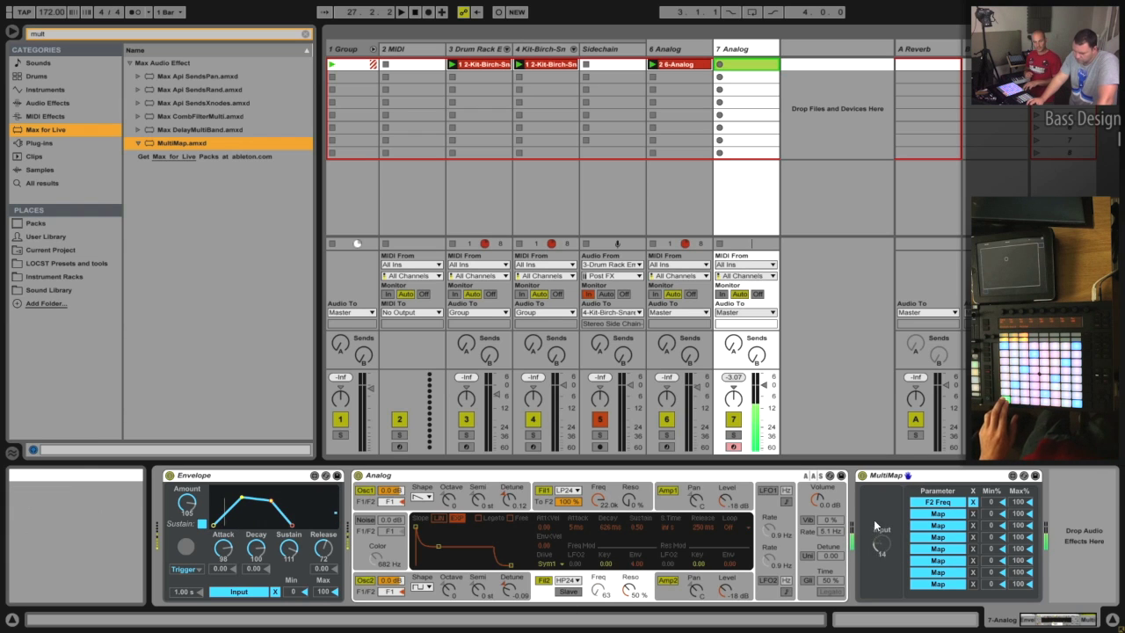
pyautogui.moveTo(1016, 502); pyautogui.dragTo(1016, 525)
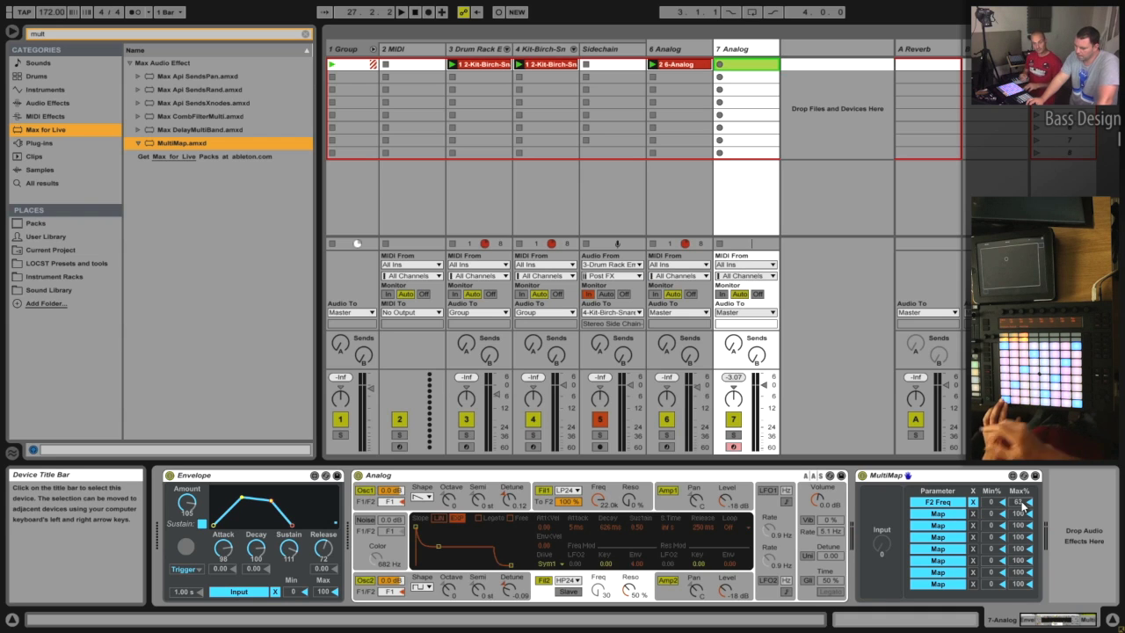
pyautogui.moveTo(1019, 504); pyautogui.dragTo(1018, 517)
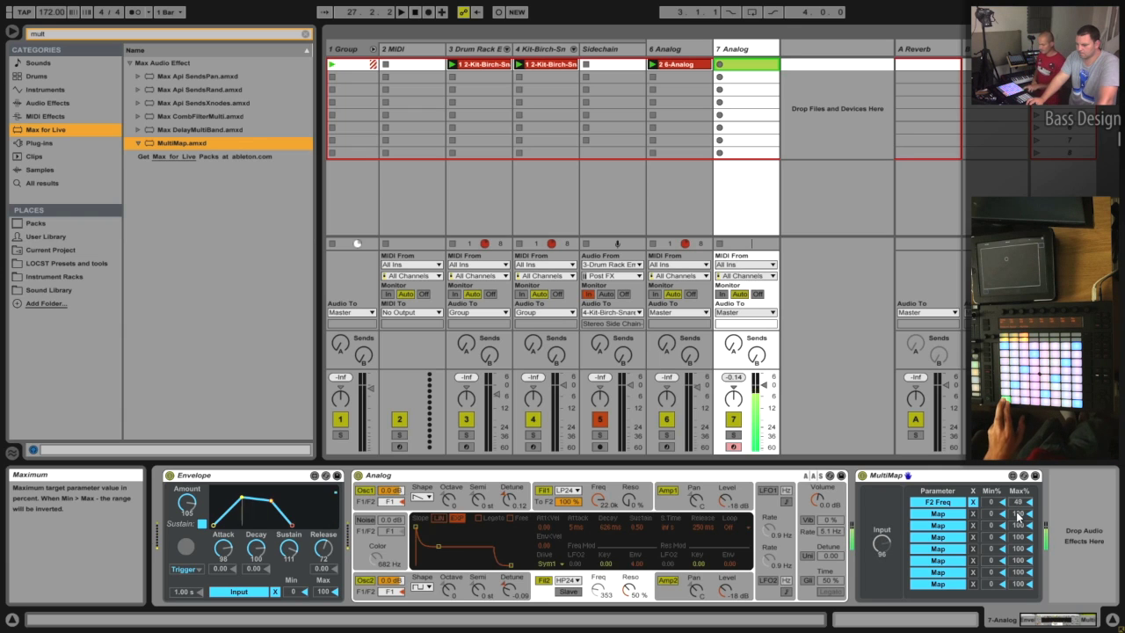
# - Shape the Envelope device with attack 127, sustain 47, attack slope 0.22 and a time of 1.23 s
pyautogui.moveTo(227, 552); pyautogui.dragTo(237, 527)
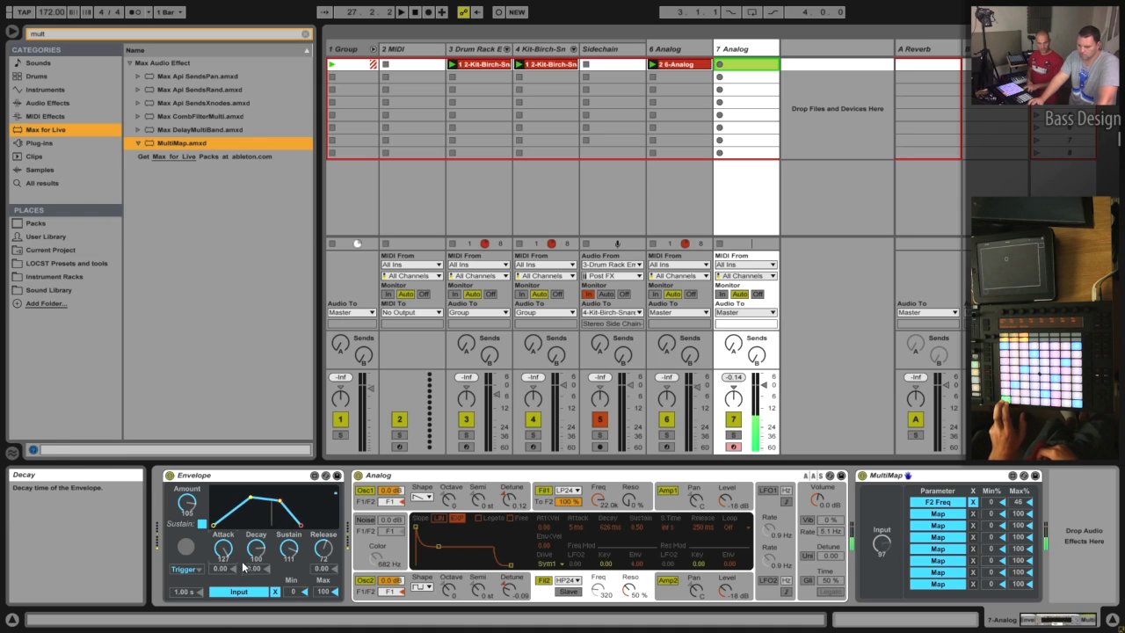
pyautogui.moveTo(290, 550); pyautogui.dragTo(300, 581)
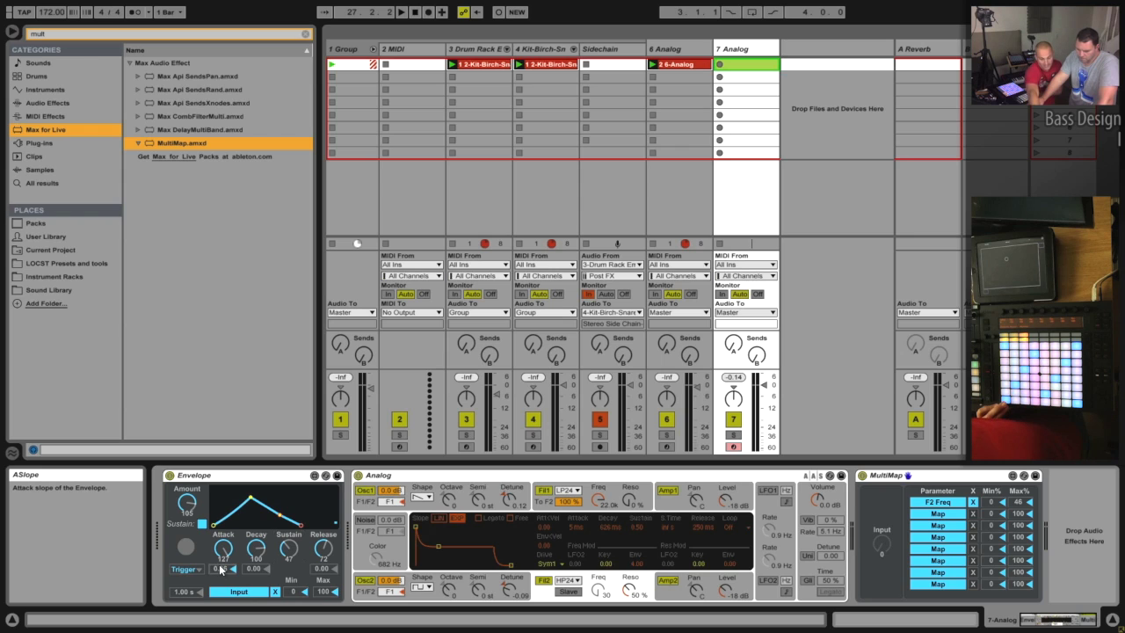
pyautogui.moveTo(191, 595)
pyautogui.mouseDown()
pyautogui.moveTo(195, 573)
pyautogui.moveTo(185, 598)
pyautogui.mouseUp()
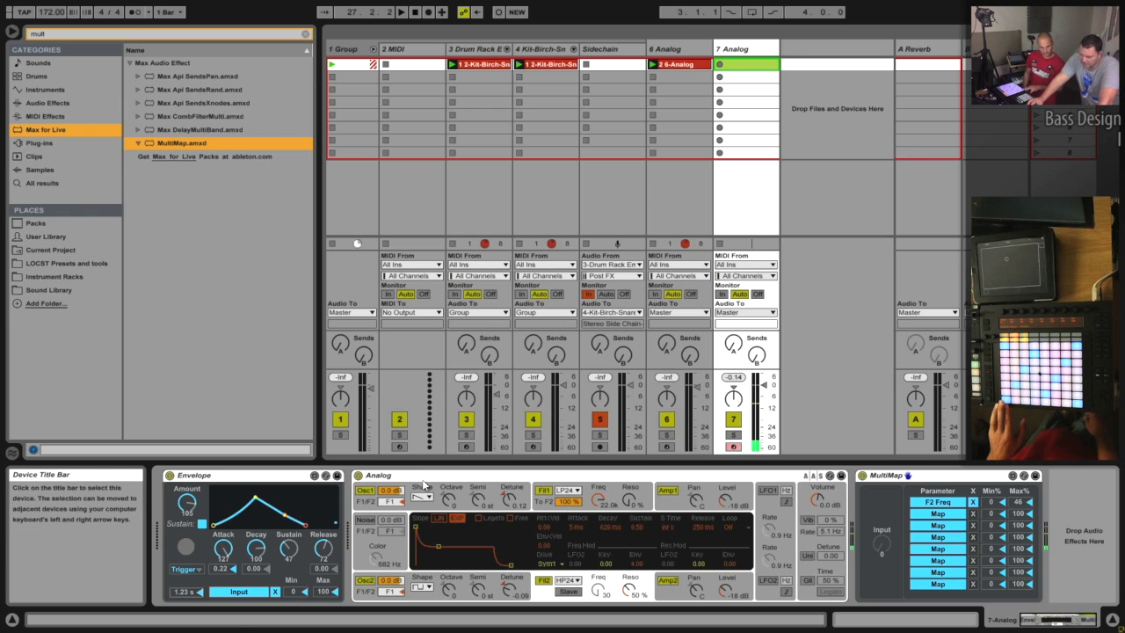
pyautogui.click(428, 477)
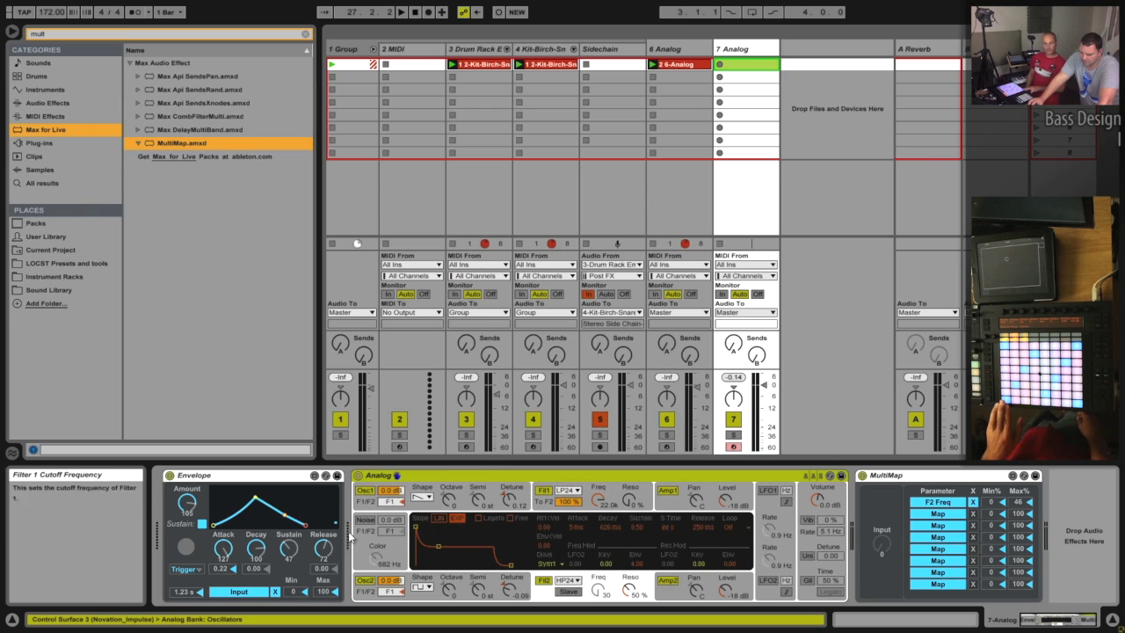
# - Enable Analog's noise at about -16 dB with balance 41/59 and color 222 Hz, and set oscillator 2's filter balance to 13/88
pyautogui.click(372, 521)
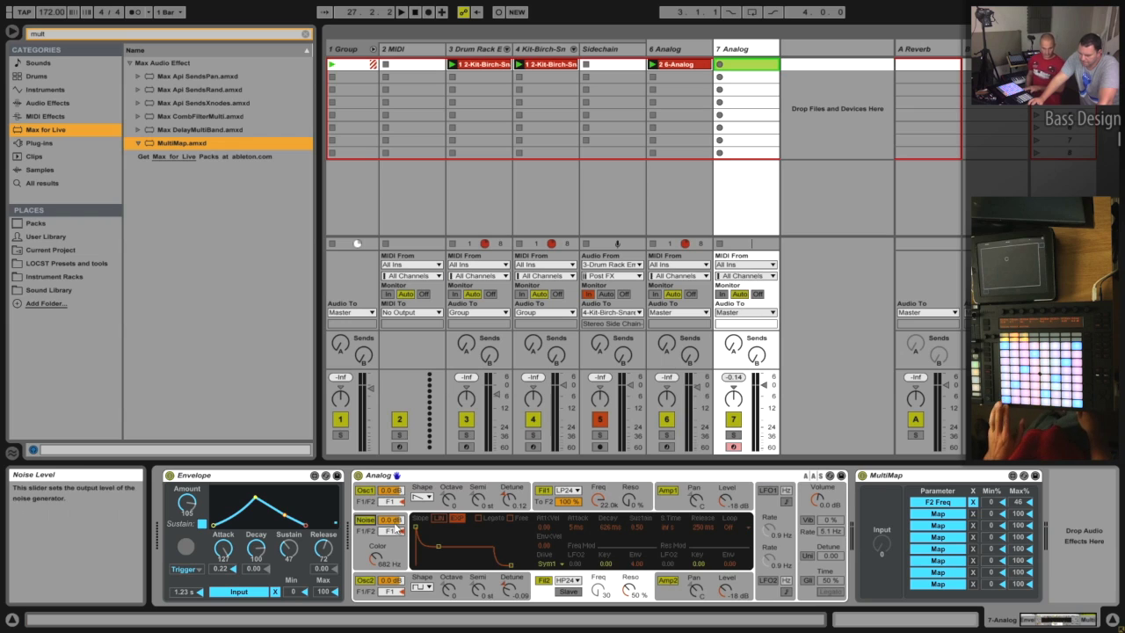
pyautogui.moveTo(388, 522); pyautogui.dragTo(388, 531)
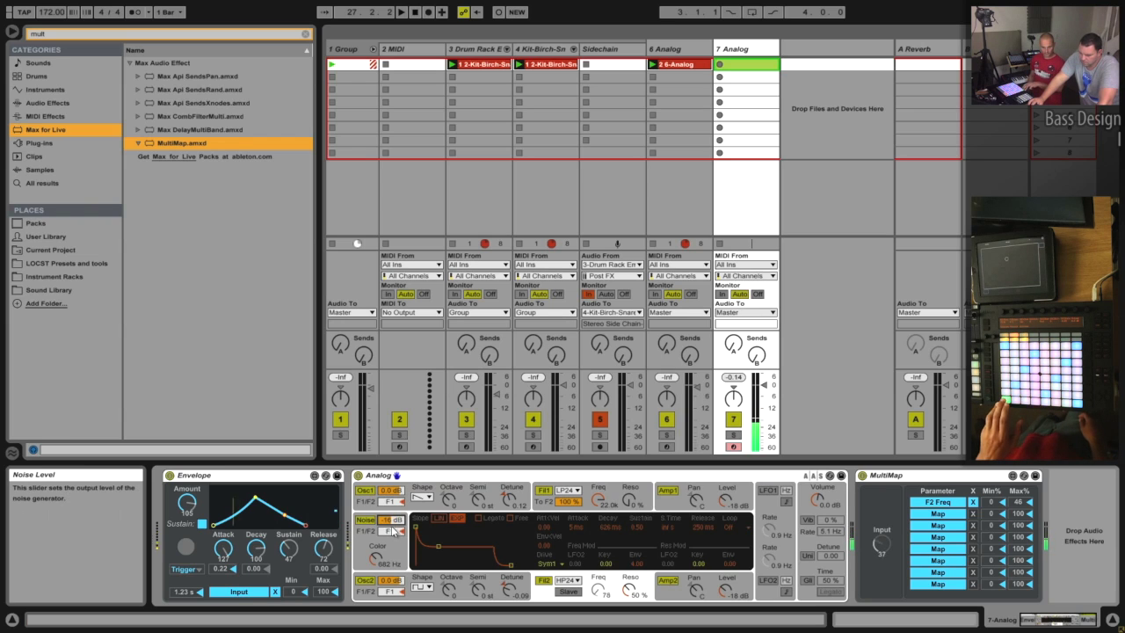
pyautogui.click(390, 592)
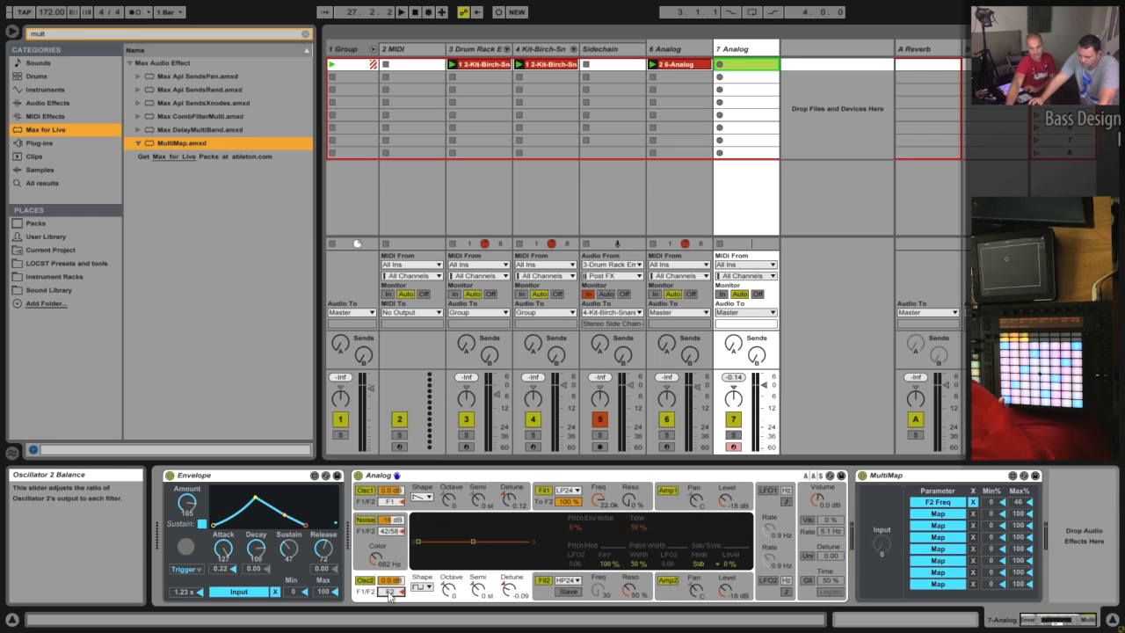
pyautogui.moveTo(390, 594); pyautogui.dragTo(391, 597)
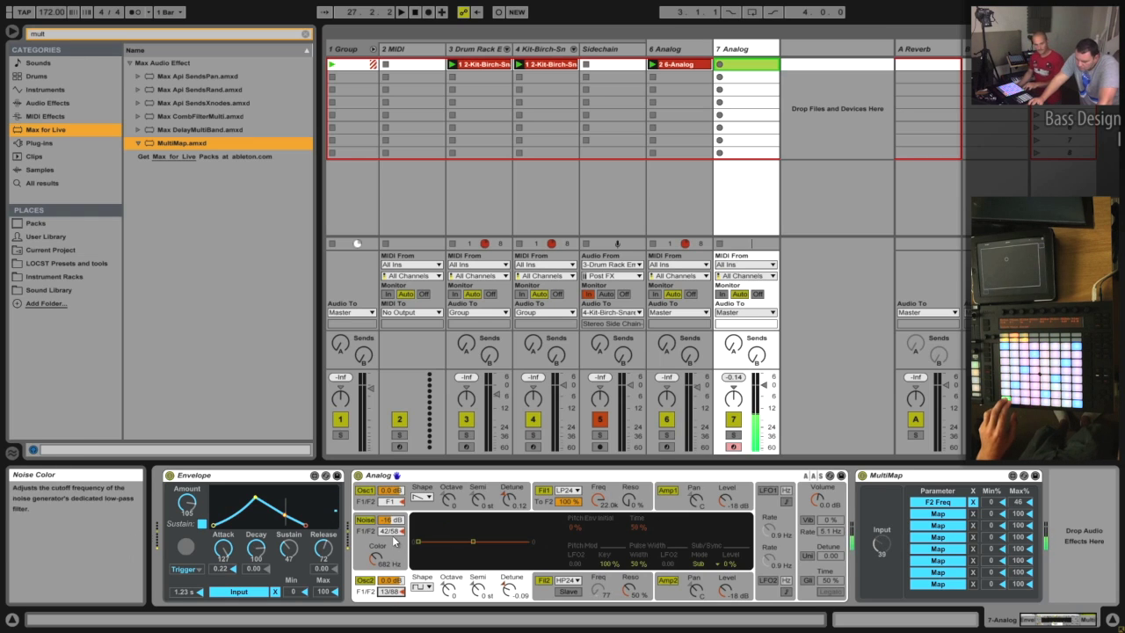
pyautogui.moveTo(392, 534); pyautogui.dragTo(378, 561)
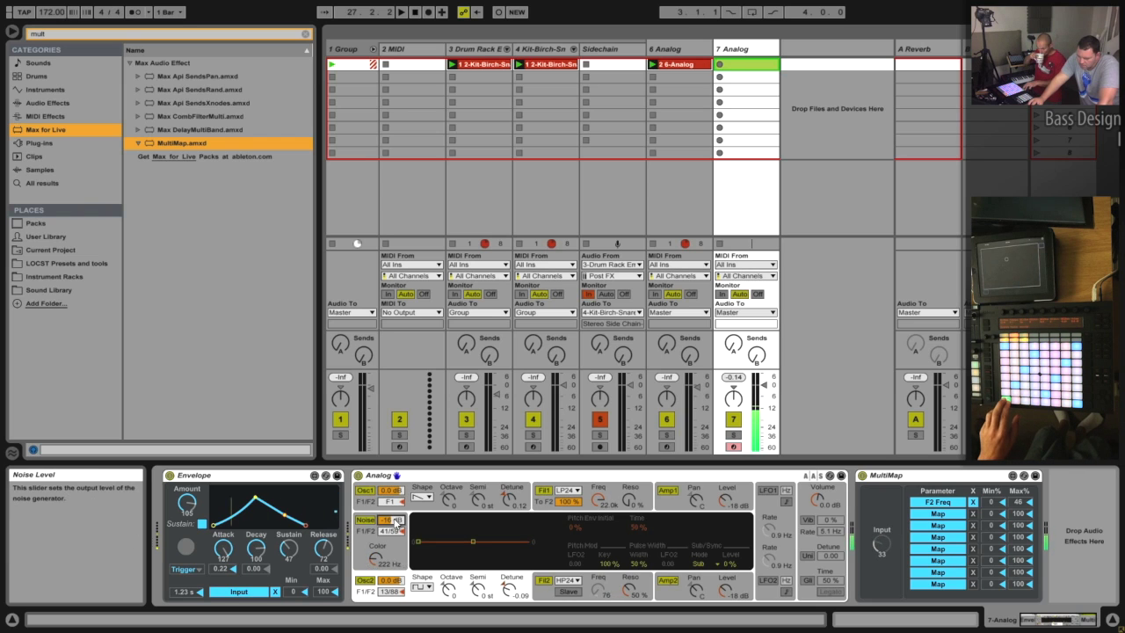
# - Map MultiMap's second parameter slot to the noise level with a minimum of 81% and a maximum of 16%
pyautogui.click(937, 513)
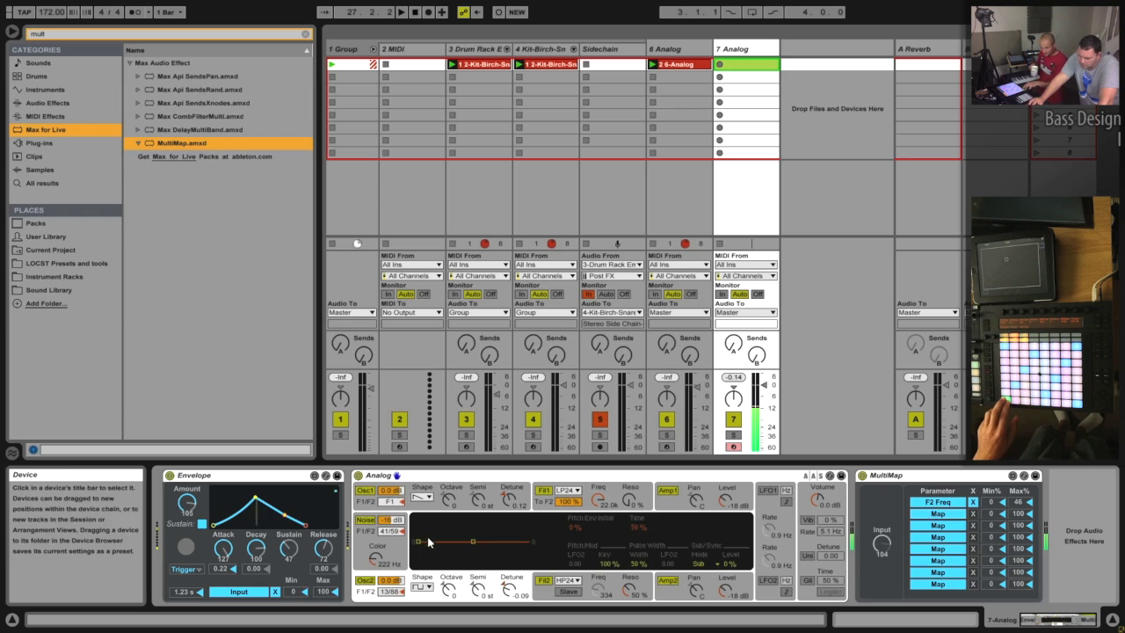
pyautogui.click(395, 520)
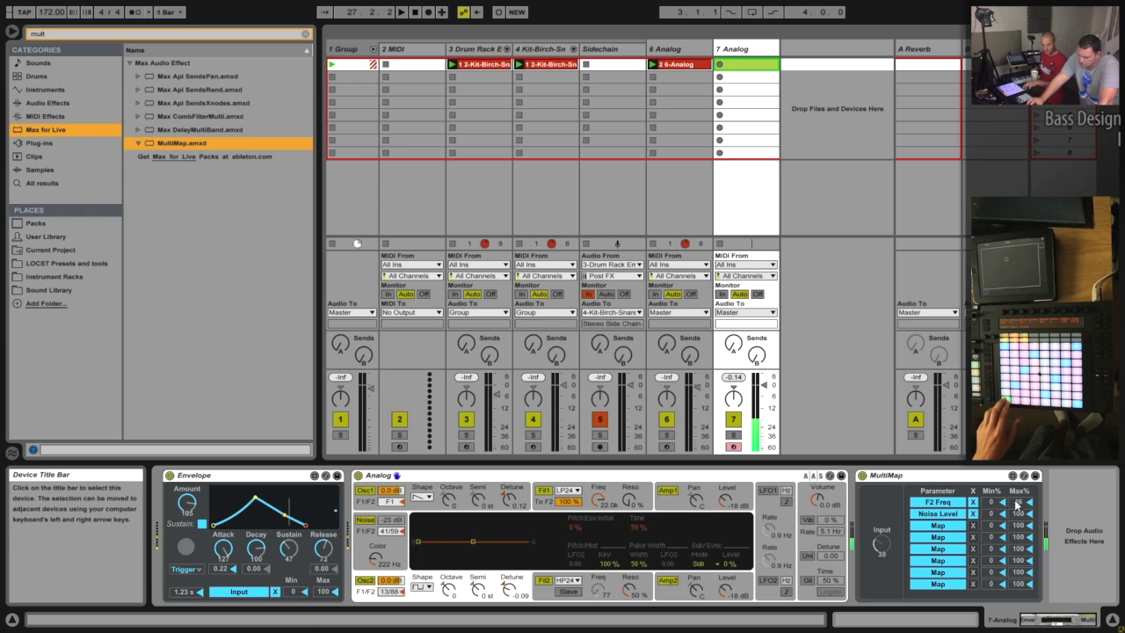
pyautogui.moveTo(1019, 517); pyautogui.dragTo(1019, 545)
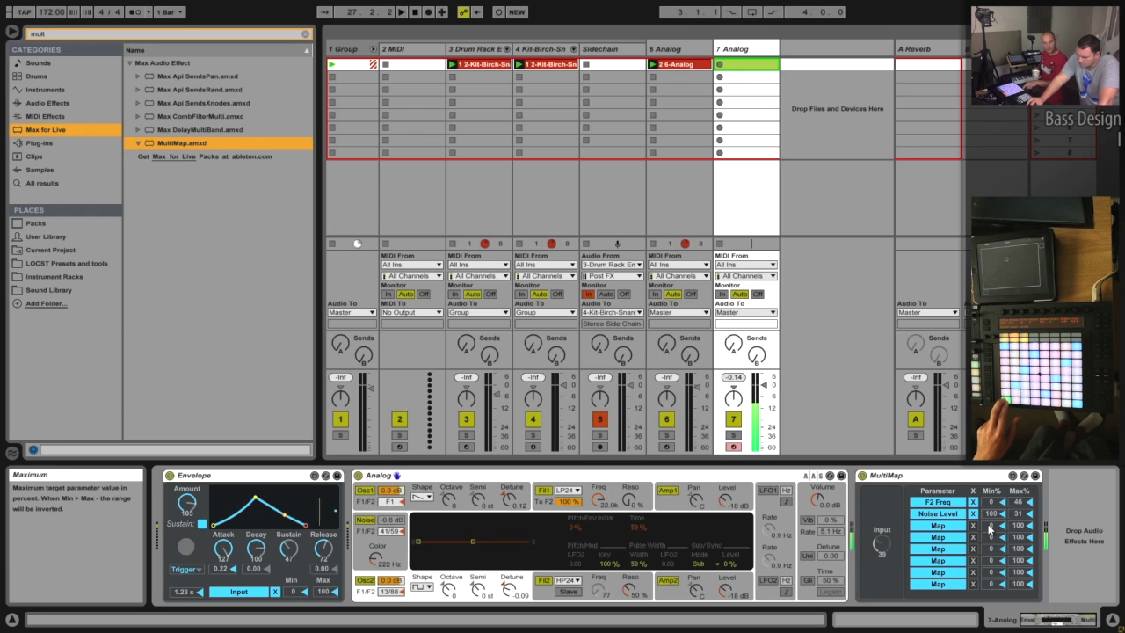
pyautogui.moveTo(993, 515); pyautogui.dragTo(1021, 520)
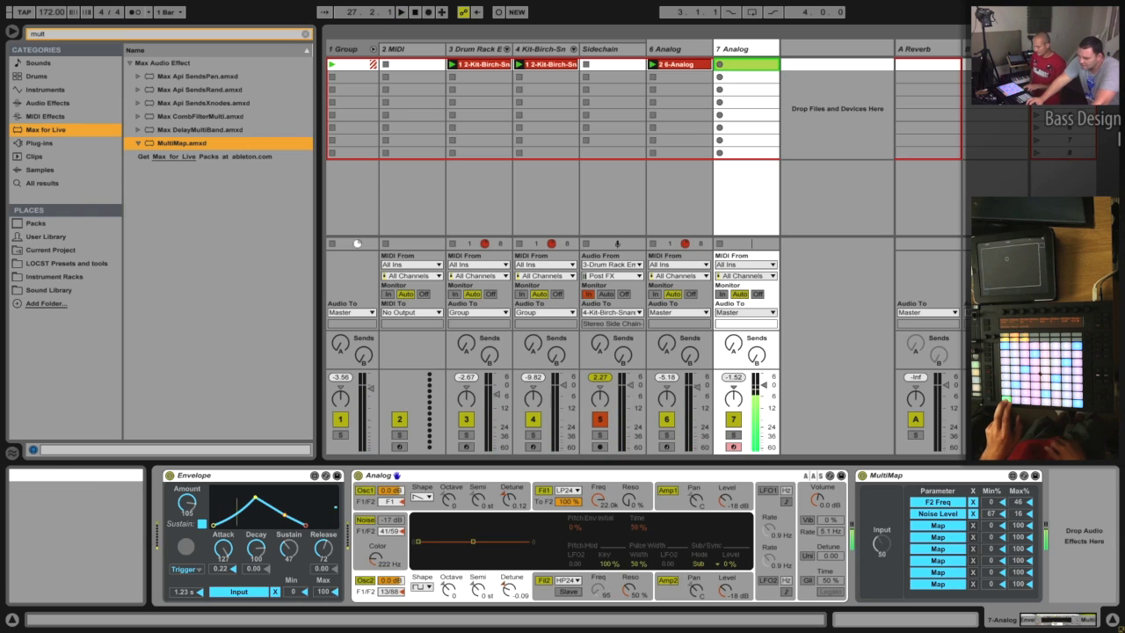
pyautogui.moveTo(991, 516); pyautogui.dragTo(992, 507)
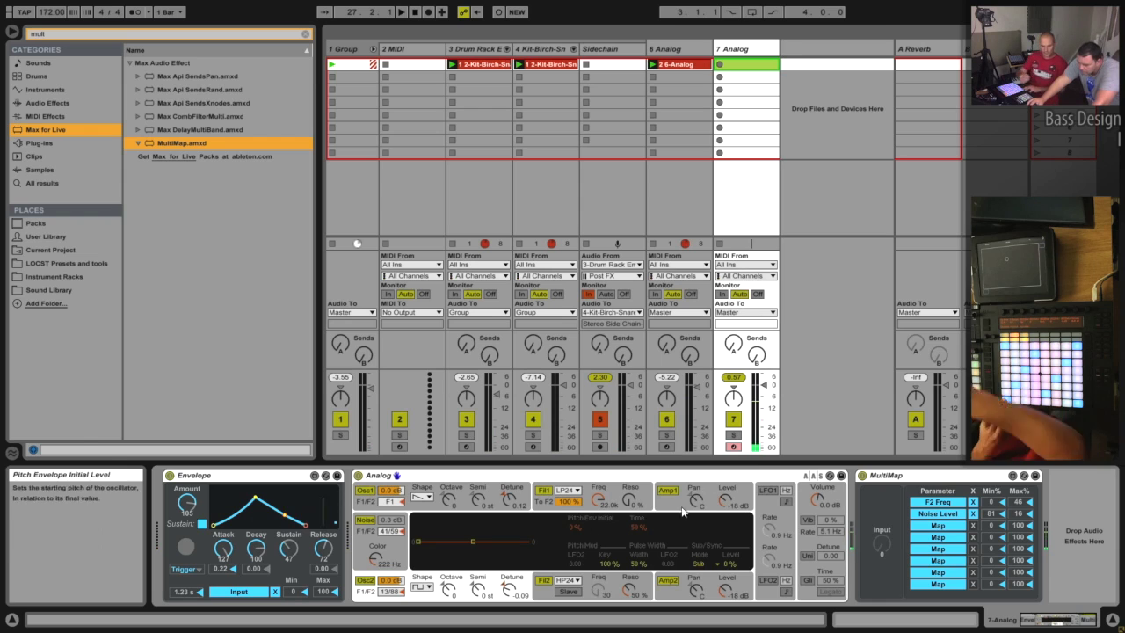
# - Turn on Analog's glide and set its polyphony to Mono
pyautogui.click(812, 540)
pyautogui.click(807, 581)
pyautogui.click(668, 545)
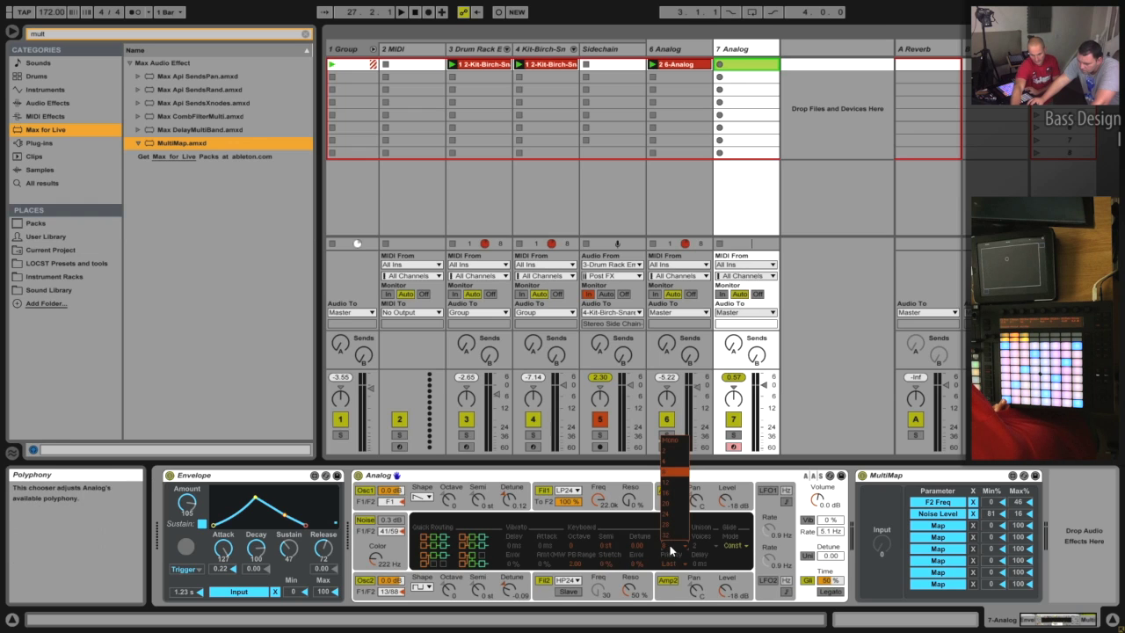
pyautogui.click(667, 440)
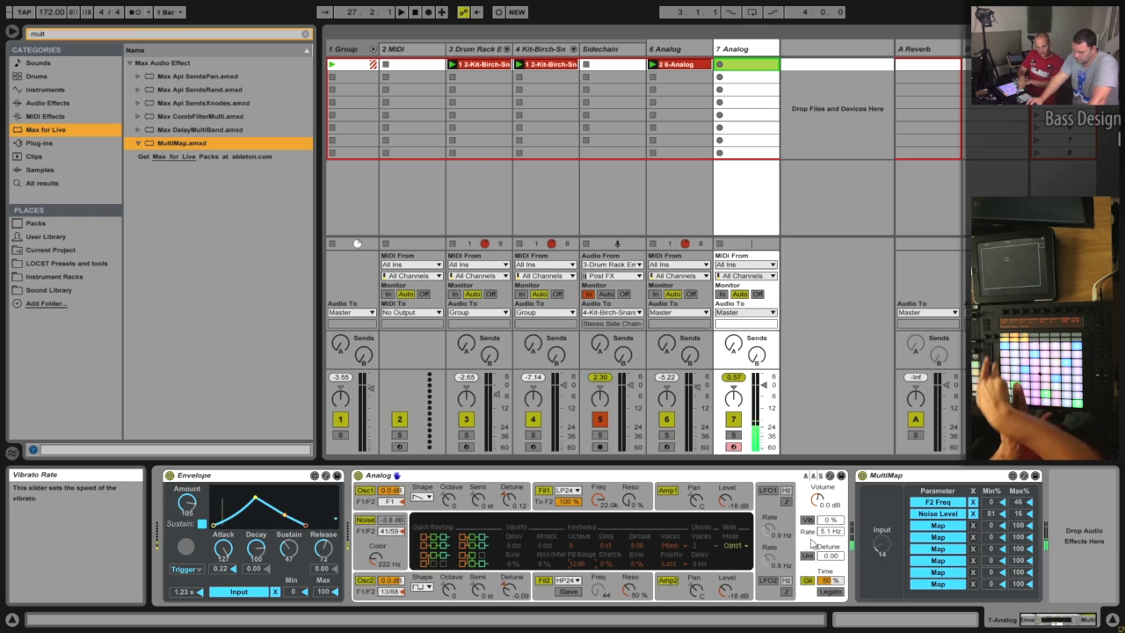
# - Enable unison with a detune of about 60 and set the glide time to about 69%
pyautogui.click(807, 555)
pyautogui.moveTo(839, 560); pyautogui.dragTo(839, 557)
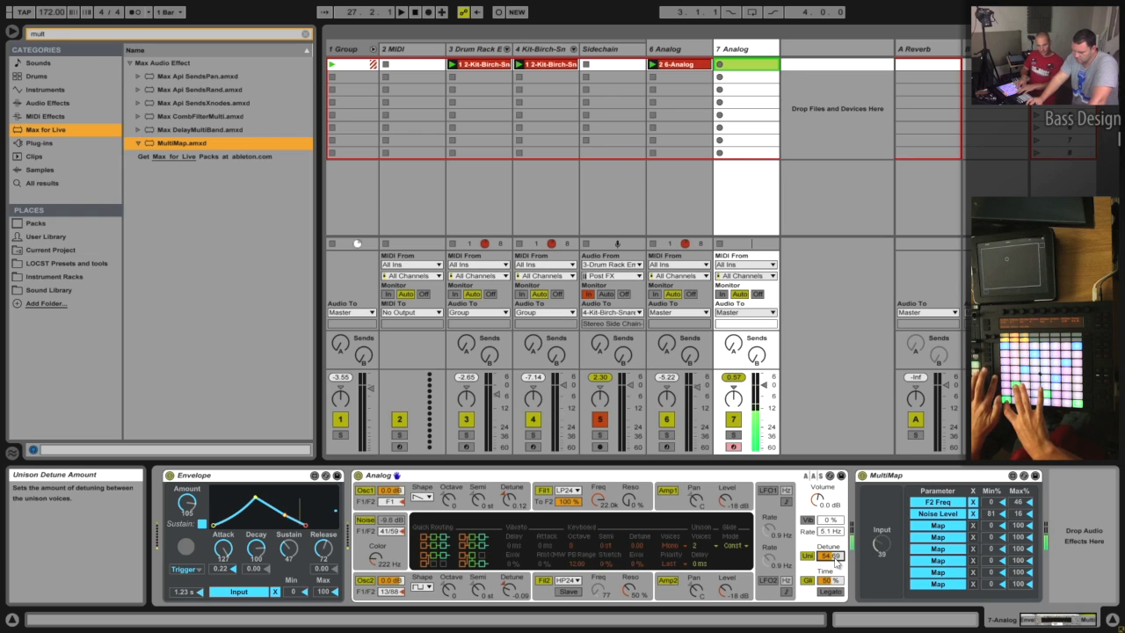
pyautogui.moveTo(835, 562); pyautogui.dragTo(830, 560)
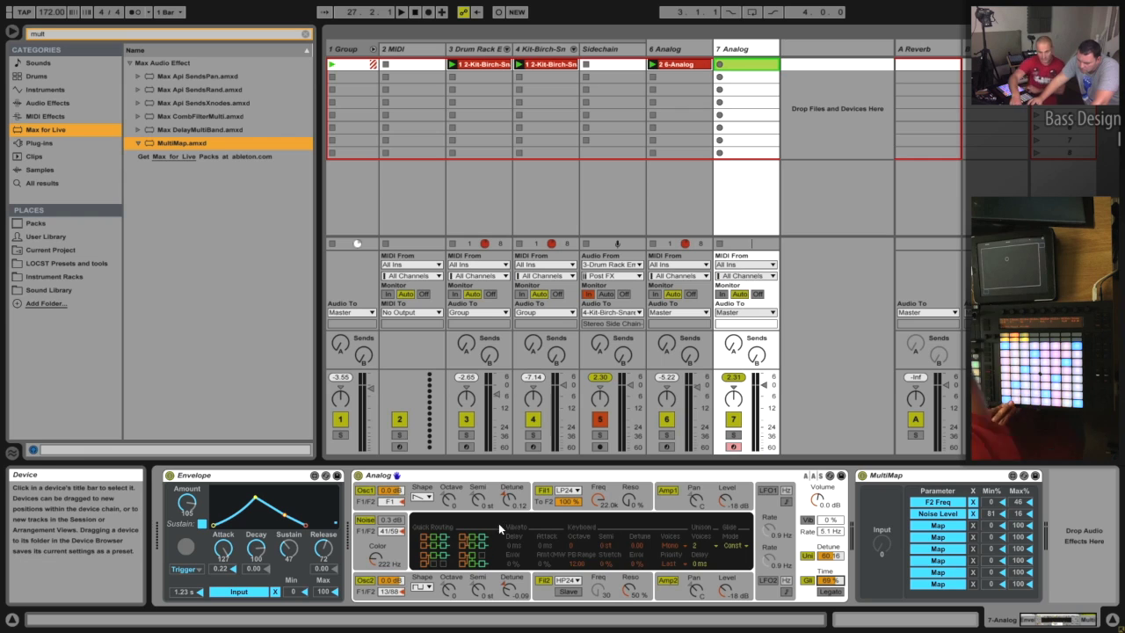
# - Shape amp 1's exponential envelope with attack about 146 ms, decay 15 s, sustain 0.38 and release 29 ms, and enable Legato
pyautogui.click(428, 504)
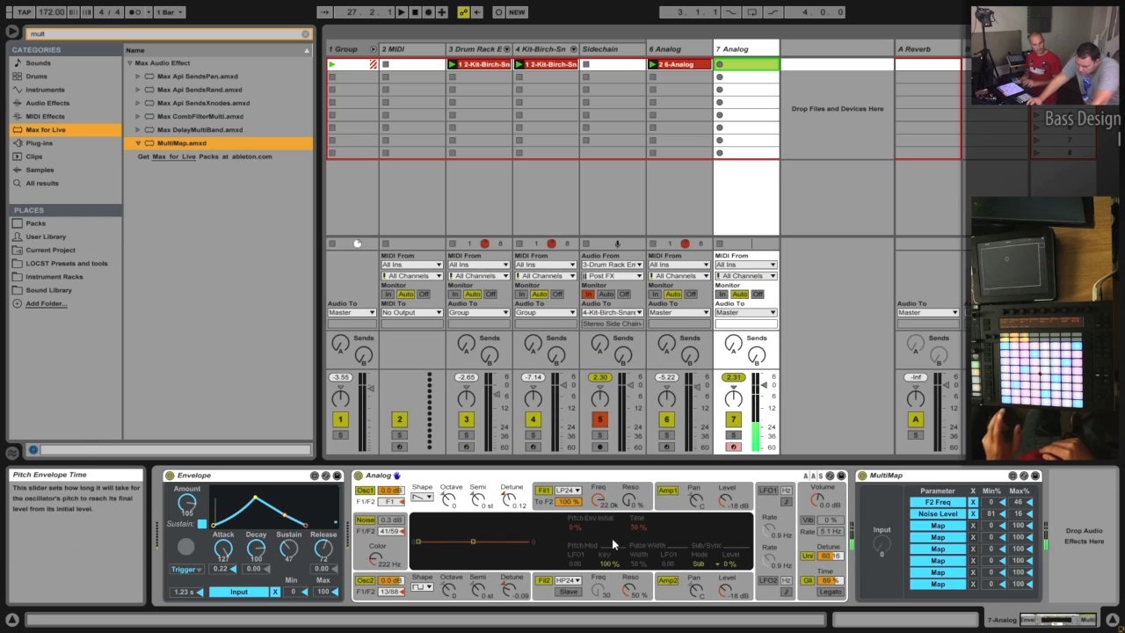
pyautogui.click(452, 476)
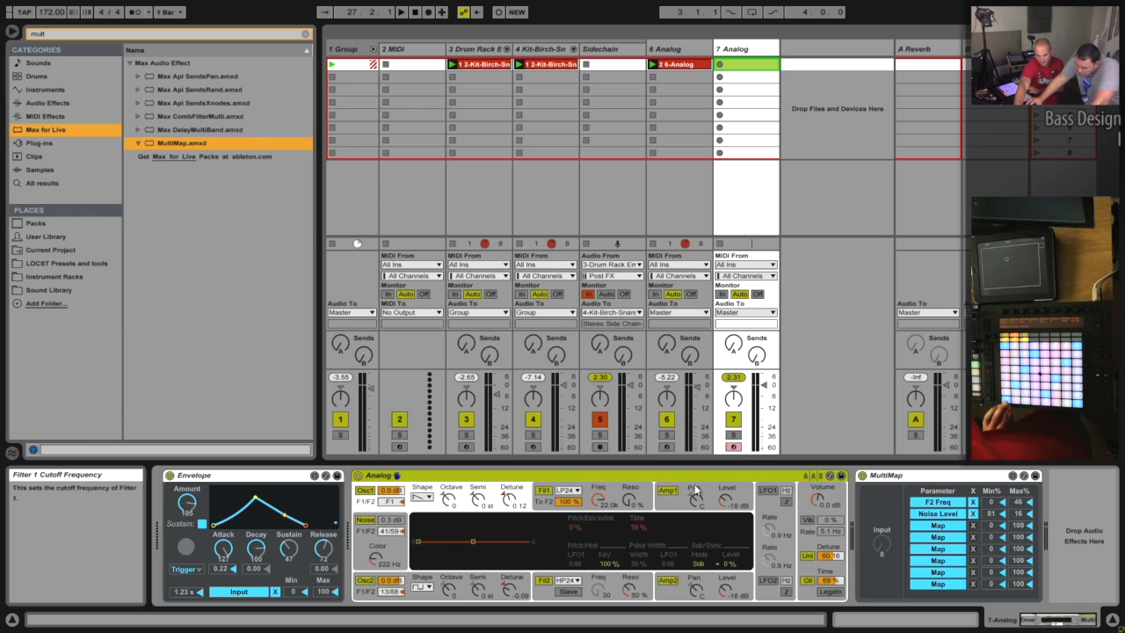
pyautogui.click(679, 507)
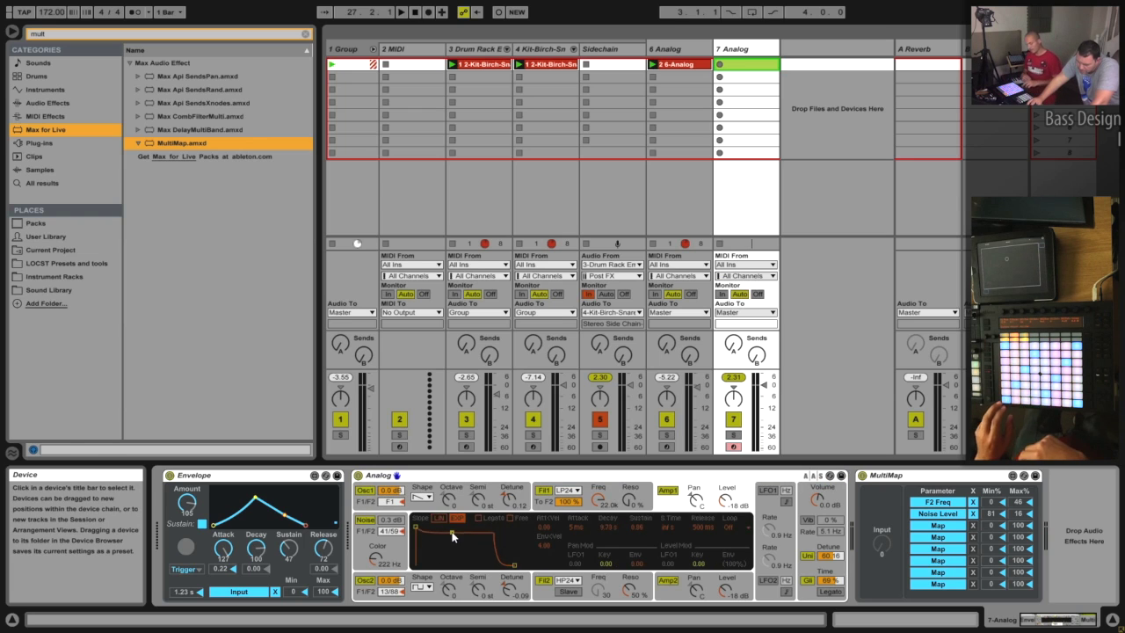
pyautogui.moveTo(453, 537); pyautogui.dragTo(454, 548)
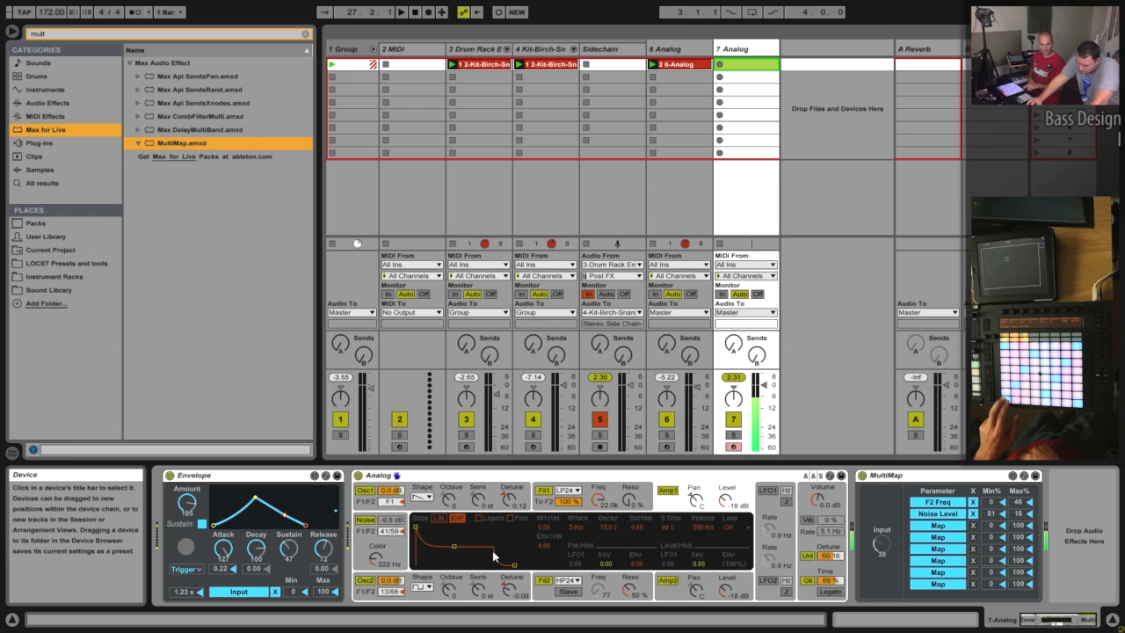
pyautogui.moveTo(514, 566); pyautogui.dragTo(454, 552)
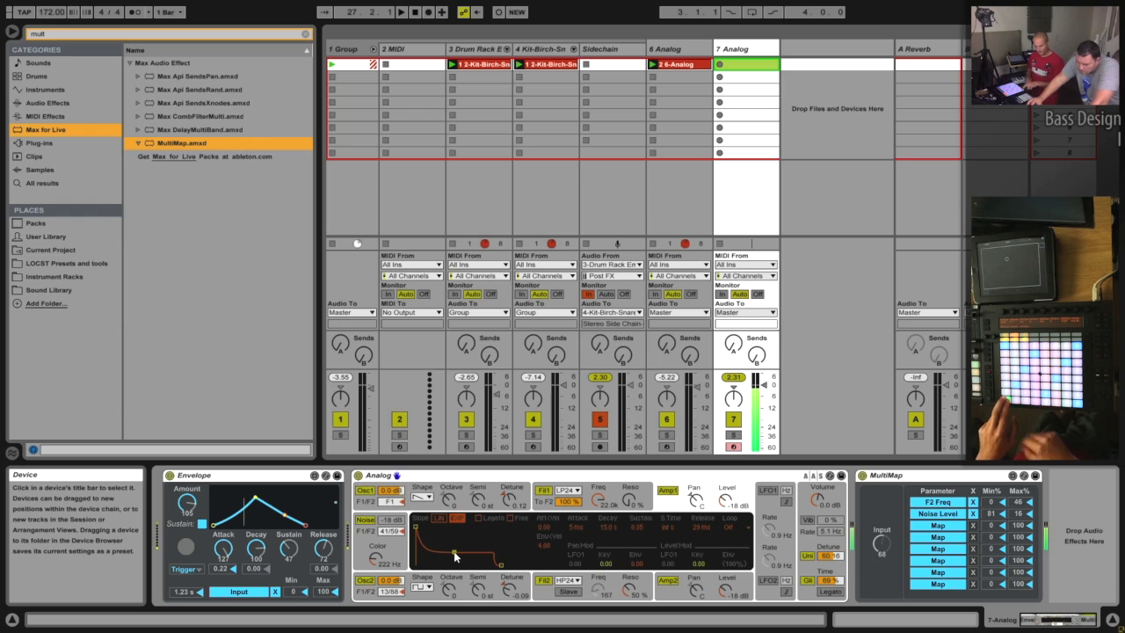
pyautogui.moveTo(418, 529); pyautogui.dragTo(423, 538)
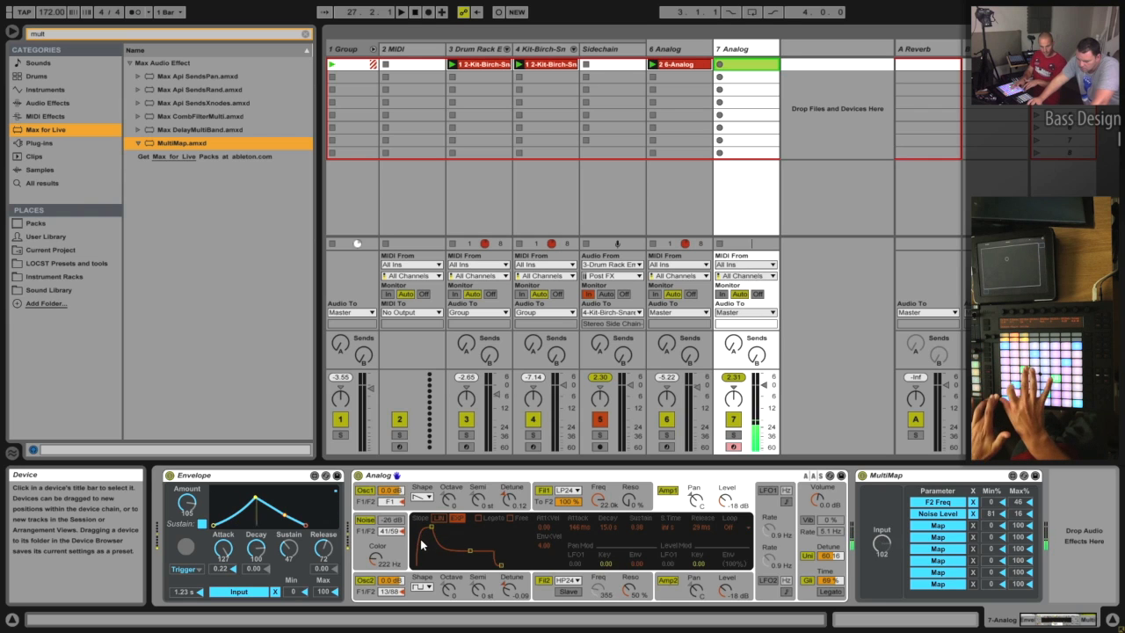
pyautogui.click(441, 521)
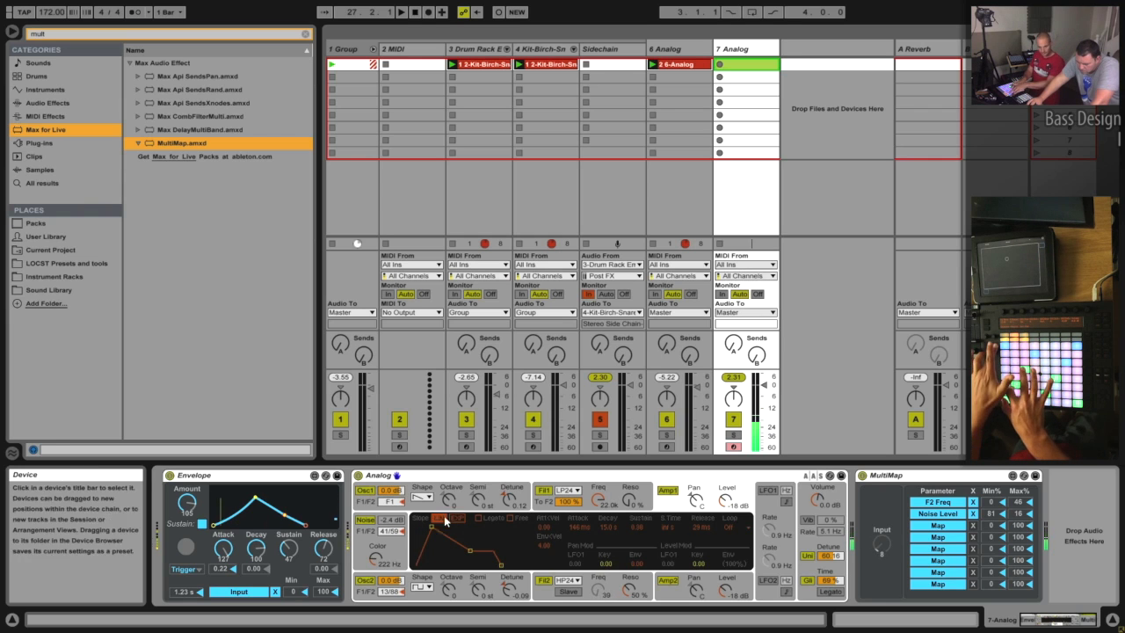
pyautogui.click(479, 518)
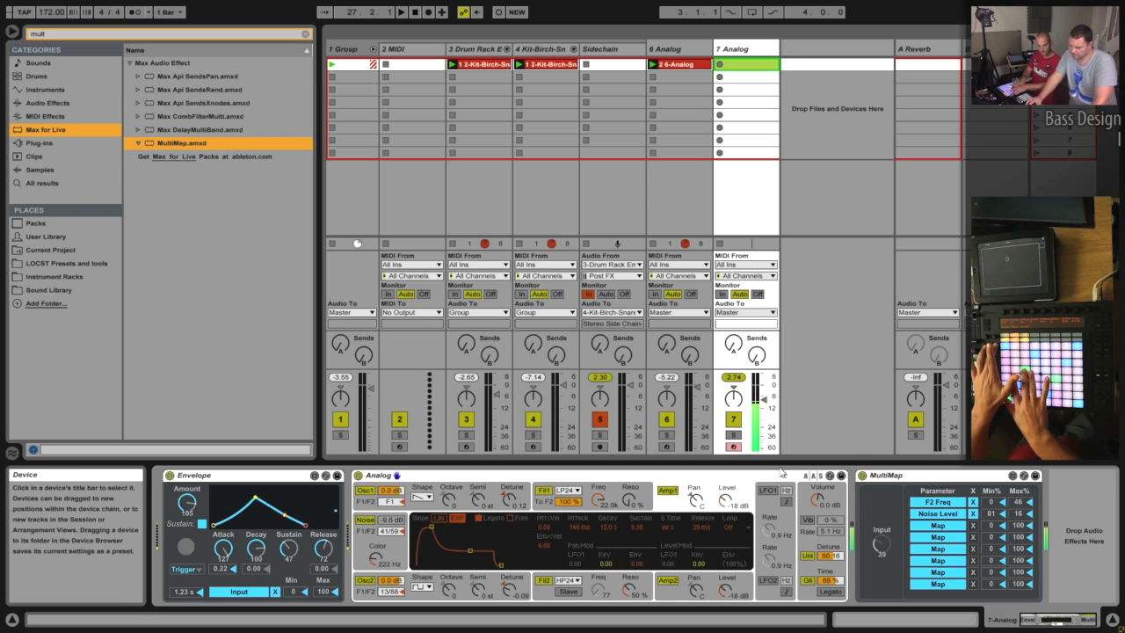
pyautogui.doubleClick(707, 476)
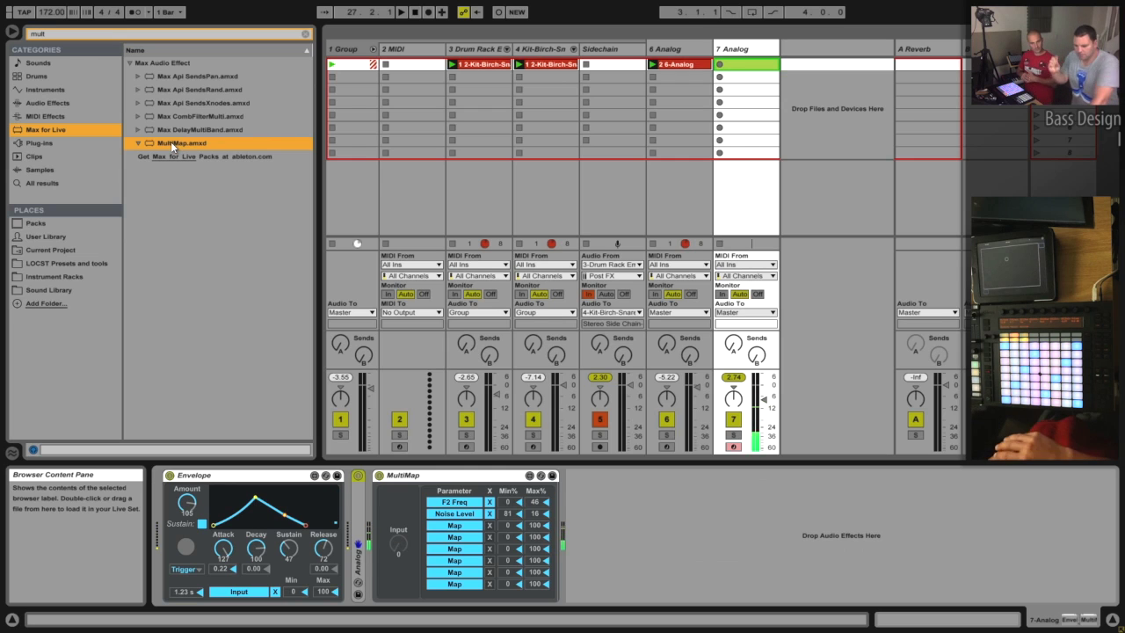
pyautogui.click(47, 102)
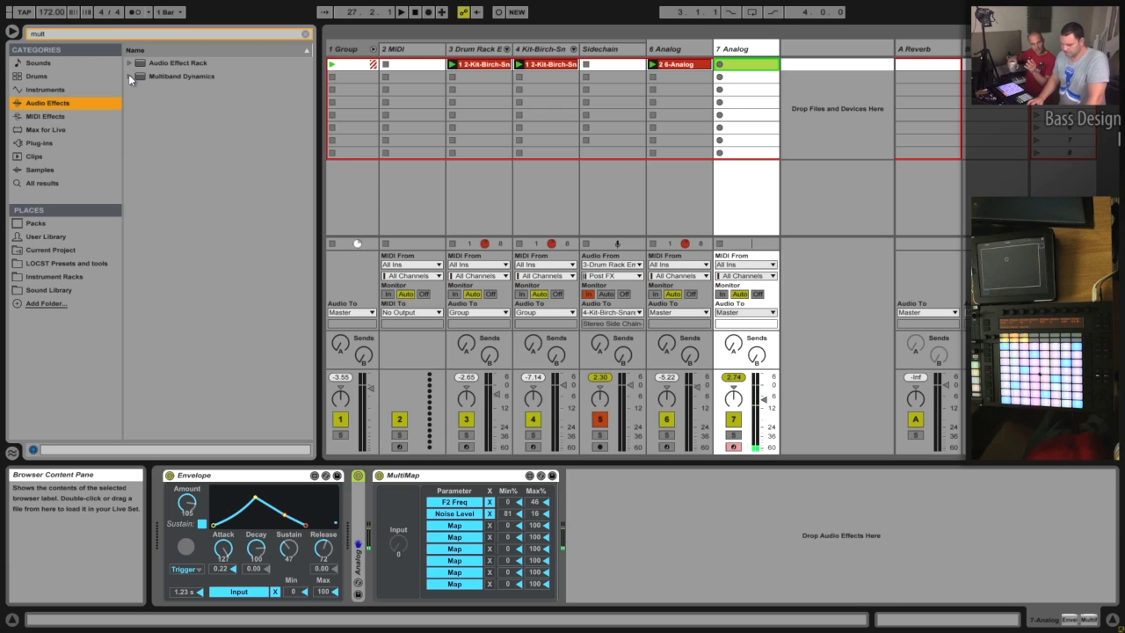
pyautogui.doubleClick(359, 504)
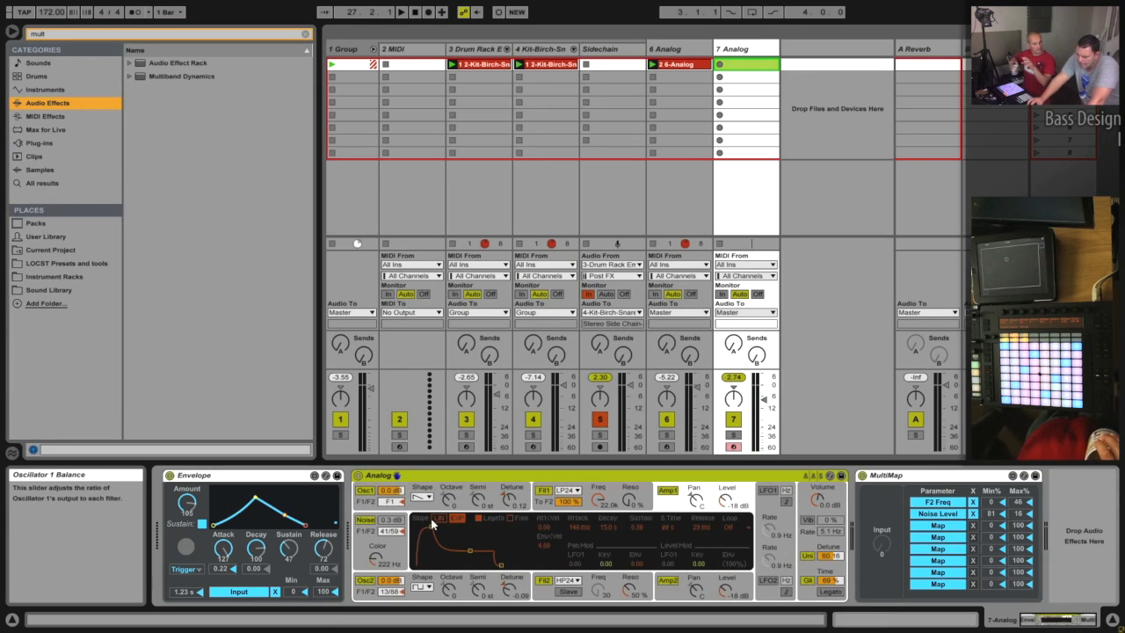
# - Try filter 1 as a 6 dB band-pass with cutoff about 154 Hz and resonance 43%, sending 58% to filter 2
pyautogui.click(599, 499)
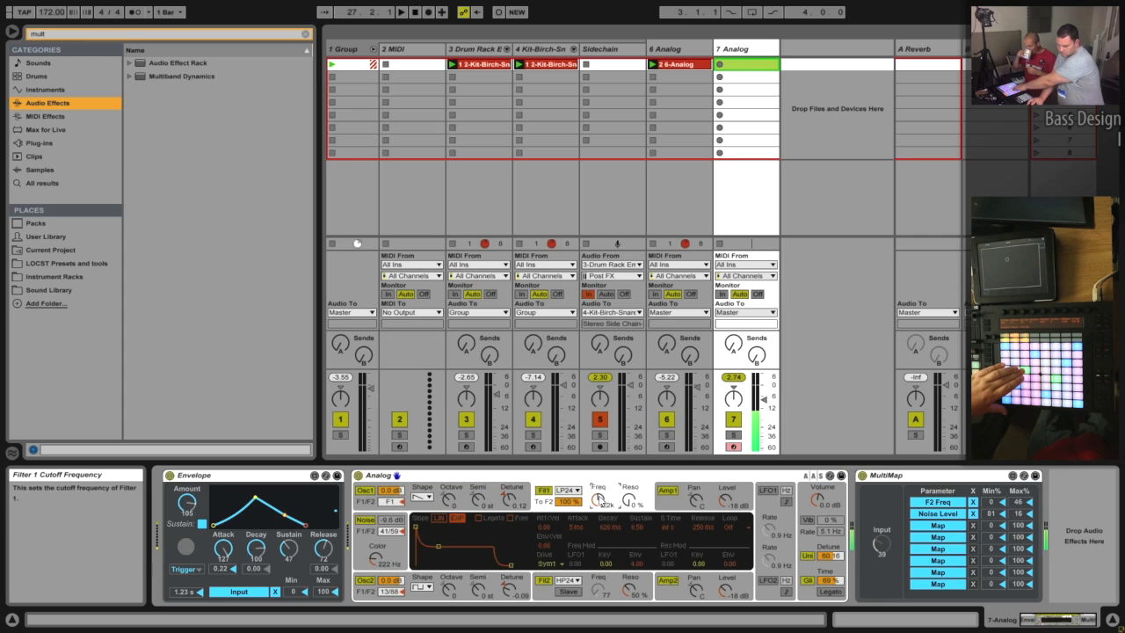
pyautogui.moveTo(627, 500); pyautogui.dragTo(598, 483)
pyautogui.click(567, 489)
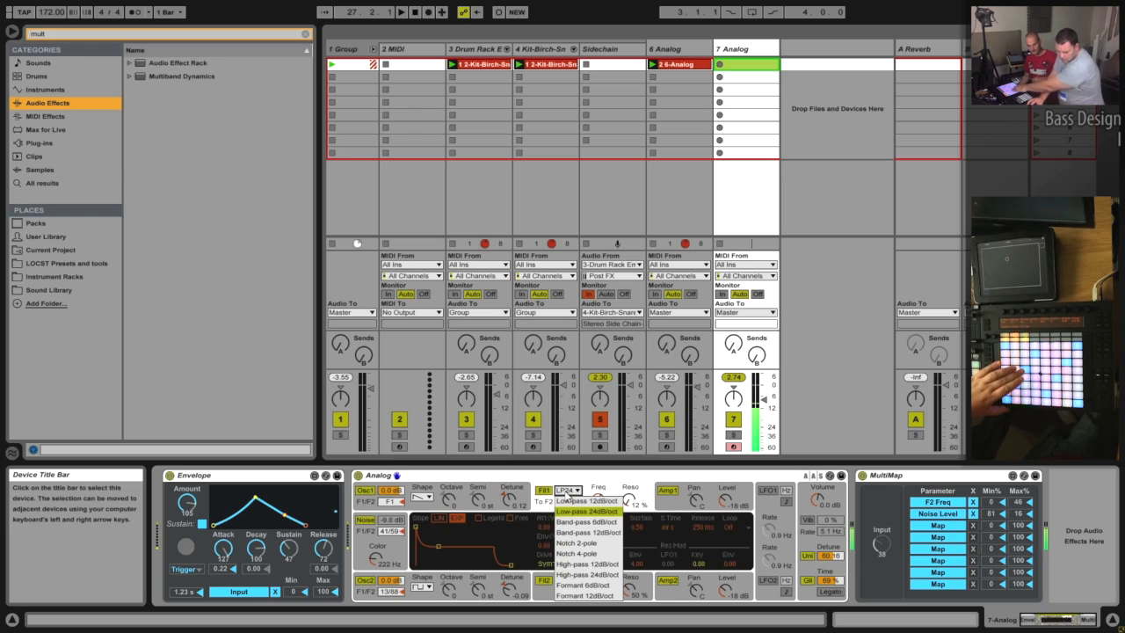
pyautogui.click(587, 522)
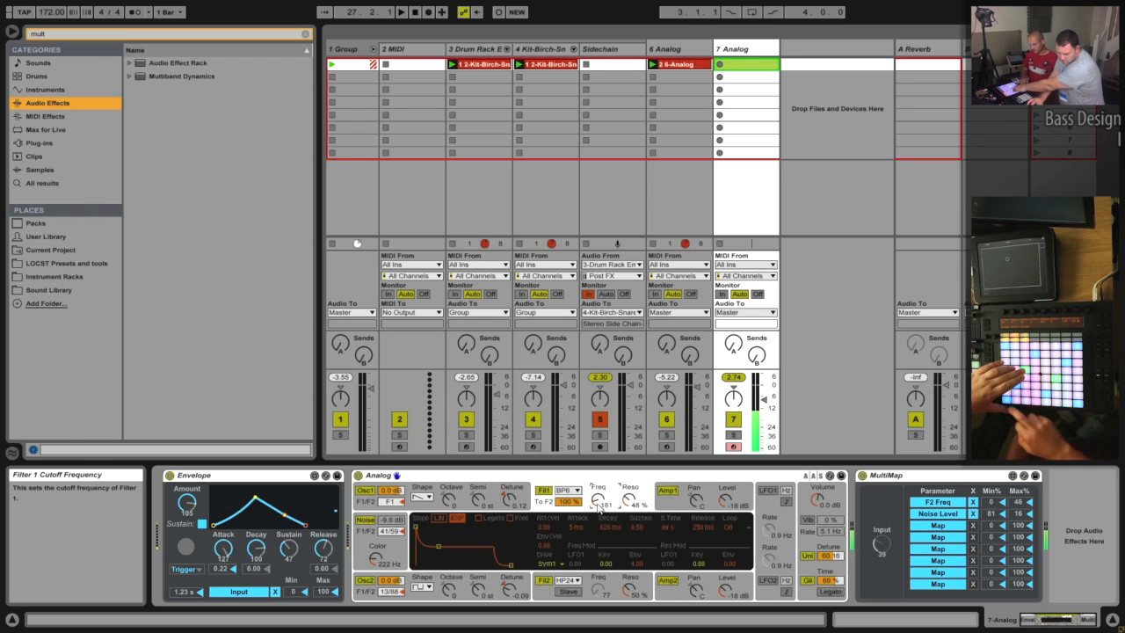
pyautogui.moveTo(573, 507); pyautogui.dragTo(629, 494)
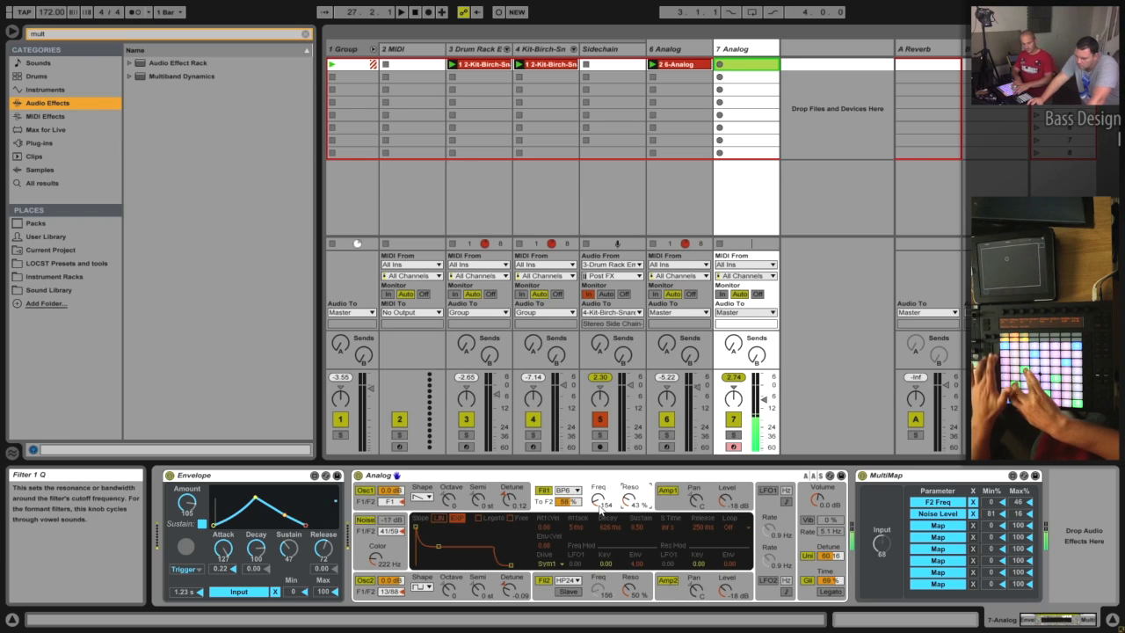
# - Switch filter 1 to Notch 4-pole and tune it to a cutoff of about 974 Hz with 52% resonance
pyautogui.click(566, 489)
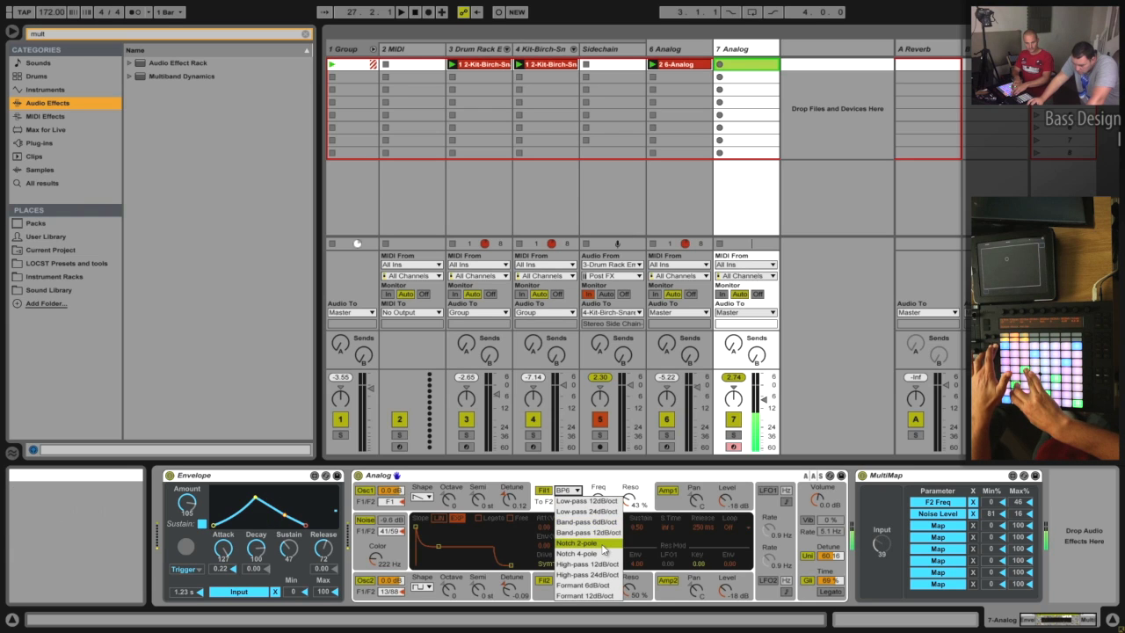
pyautogui.click(598, 552)
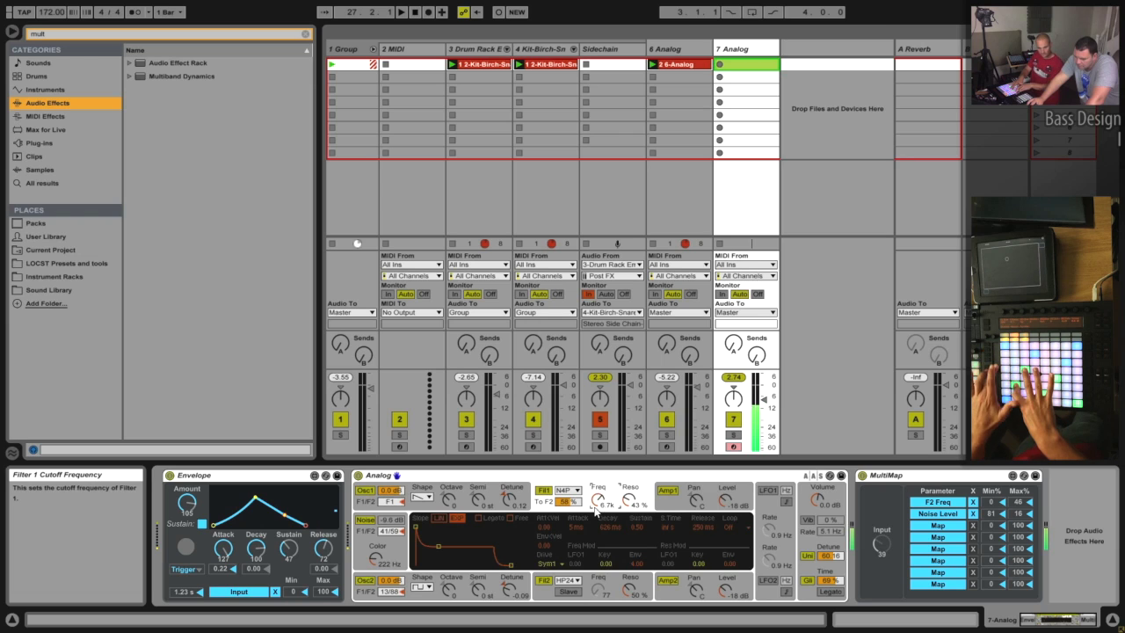
pyautogui.moveTo(595, 507); pyautogui.dragTo(596, 496)
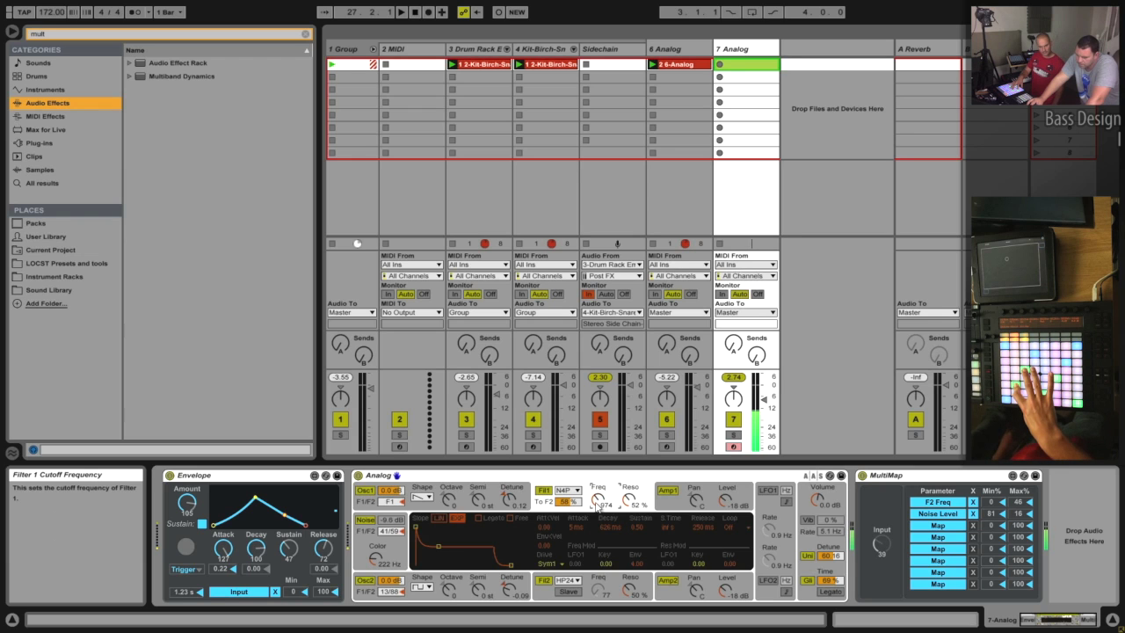
# - Map MultiMap's third slot to filter 1's cutoff with minimum 100% and maximum 0%, and collapse the Analog device
pyautogui.click(601, 502)
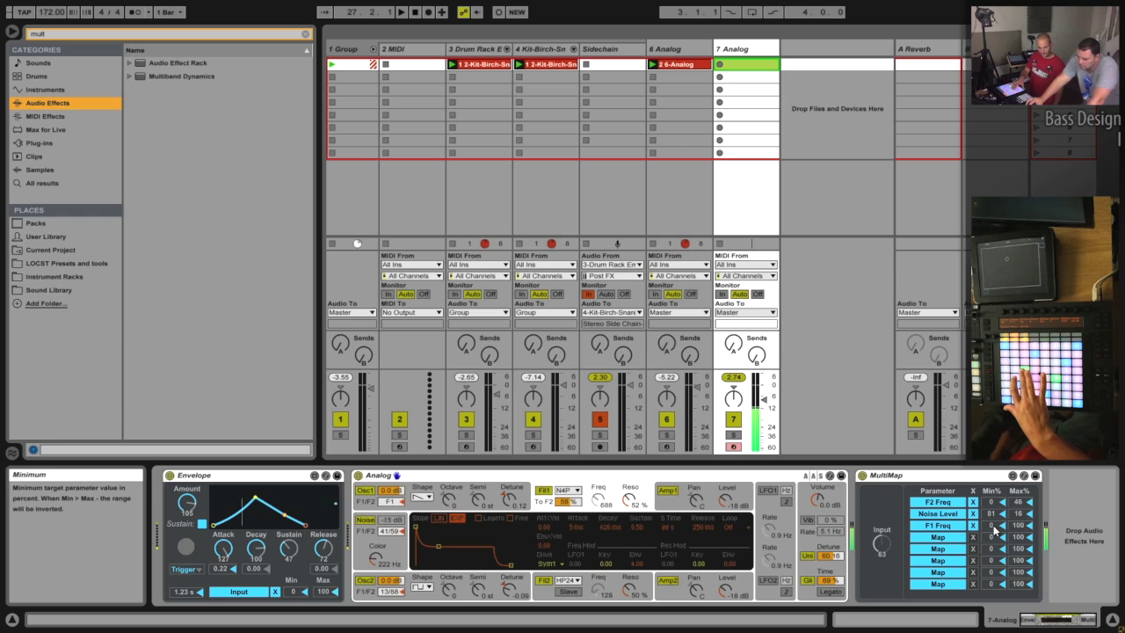
pyautogui.moveTo(1020, 528); pyautogui.dragTo(1020, 616)
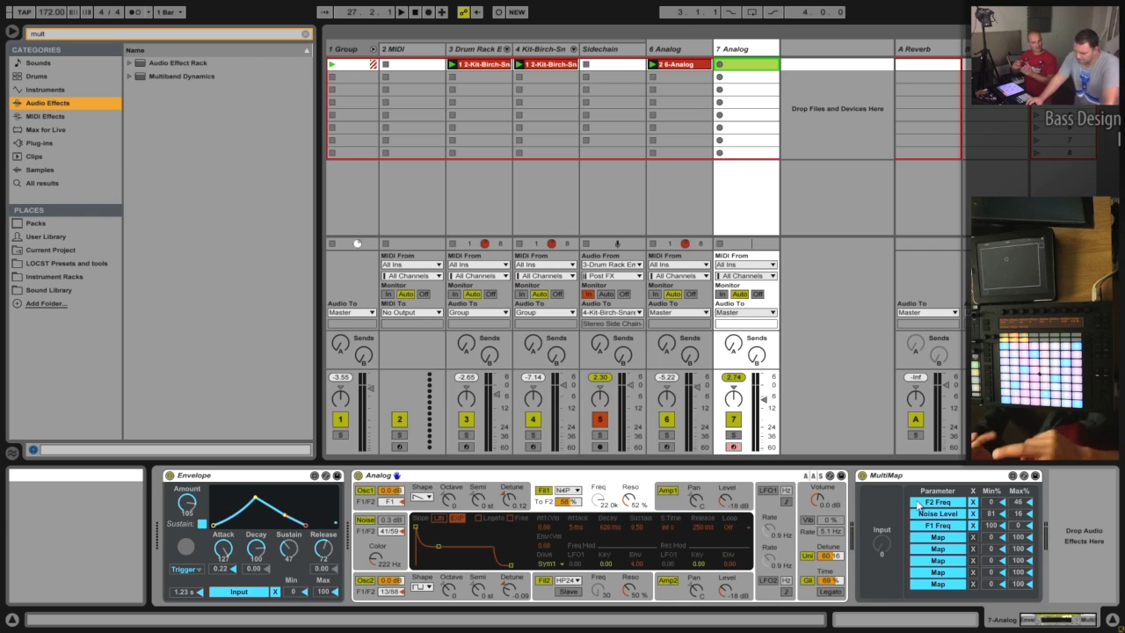
pyautogui.doubleClick(674, 474)
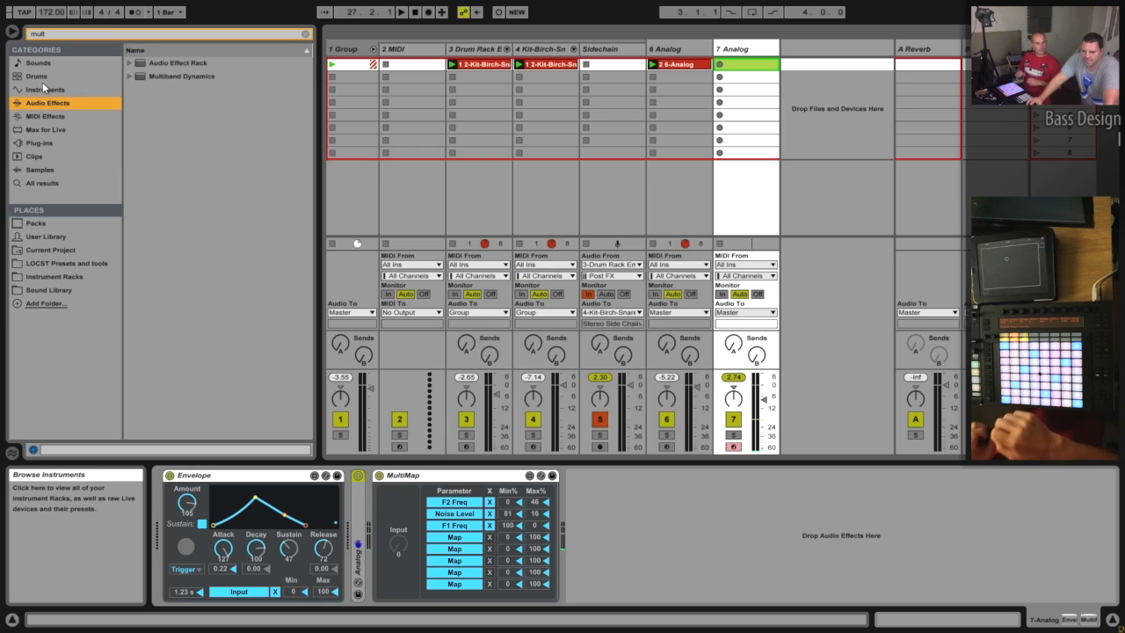
# - Add a Grain Delay after MultiMap, assign Pitch to its vertical axis, and switch it to Time mode with a 1 ms delay
pyautogui.click(303, 35)
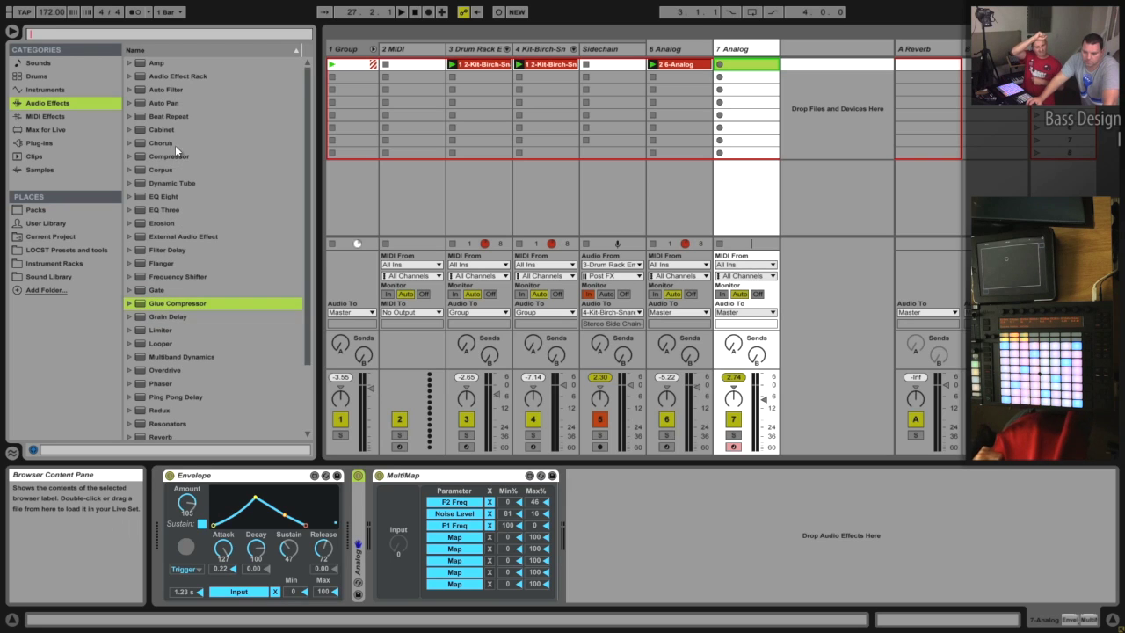
pyautogui.scroll(-3, 185, 260)
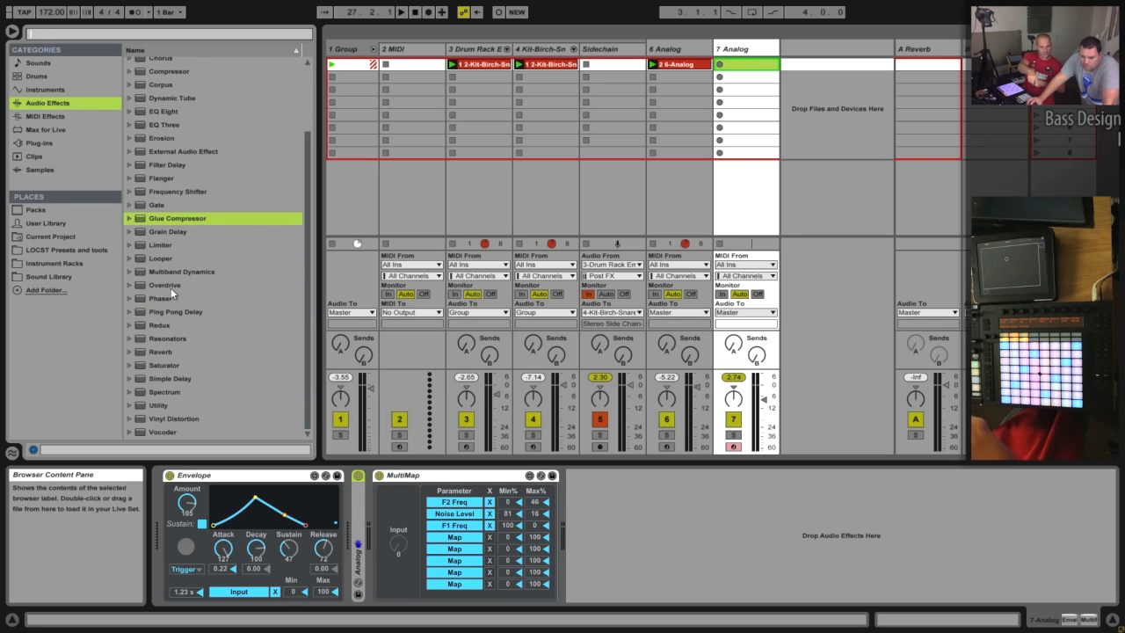
pyautogui.moveTo(166, 231); pyautogui.dragTo(598, 527)
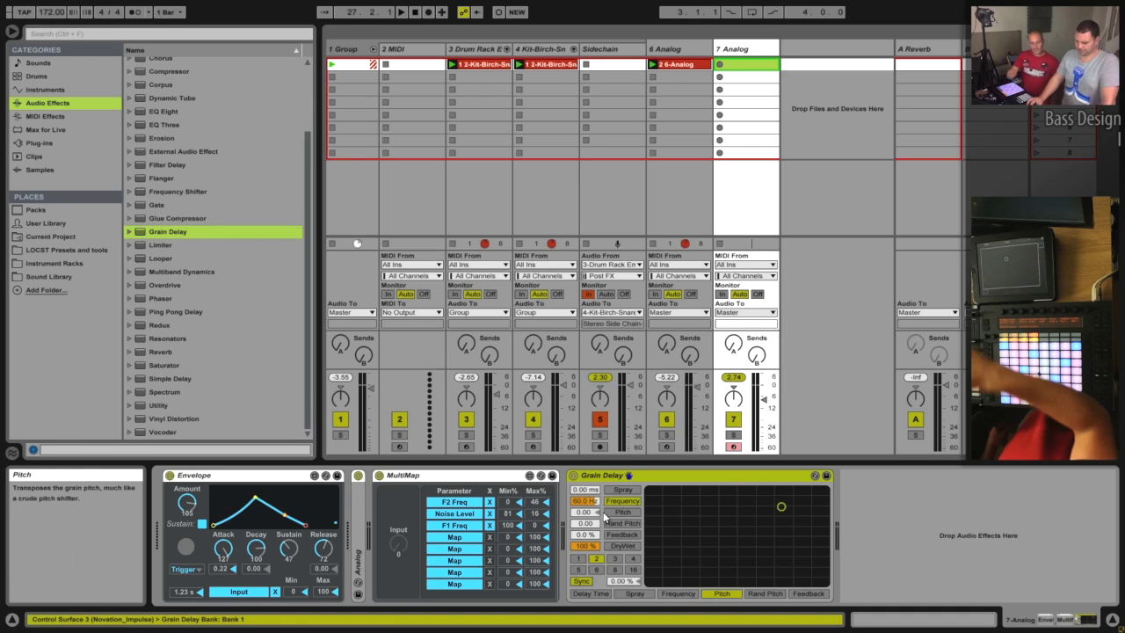
pyautogui.click(623, 512)
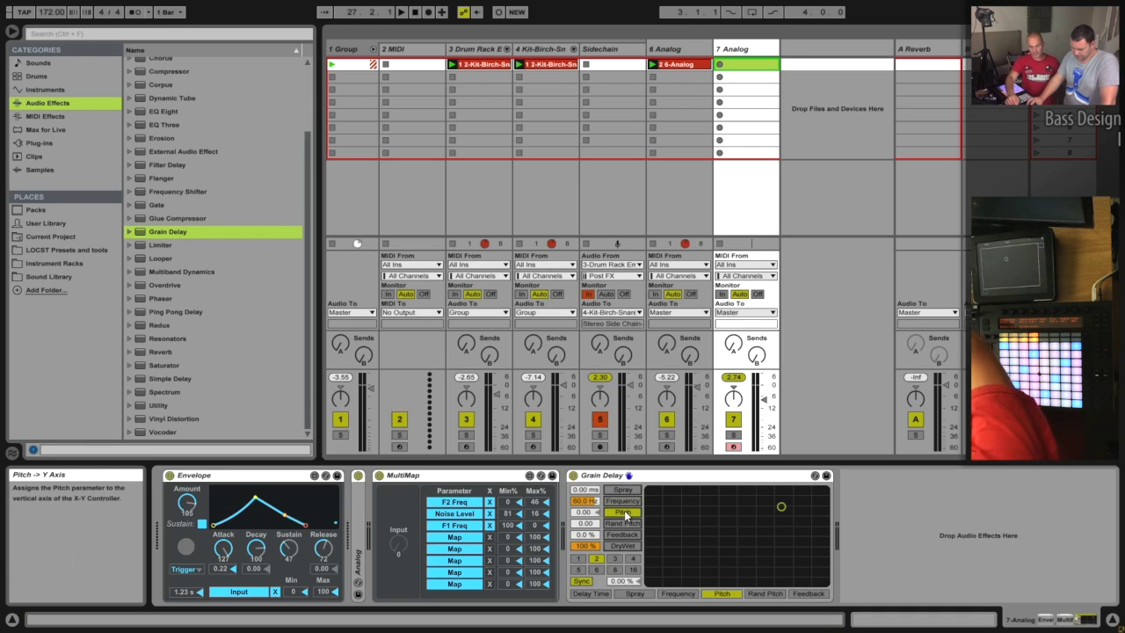
pyautogui.click(581, 581)
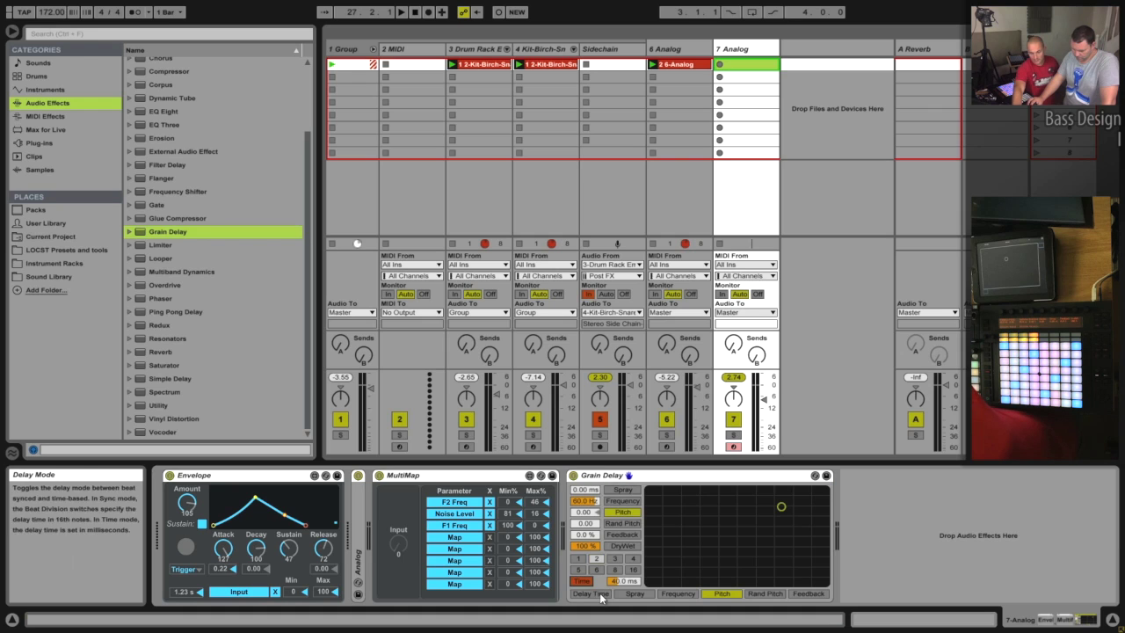
pyautogui.moveTo(615, 581); pyautogui.dragTo(622, 585)
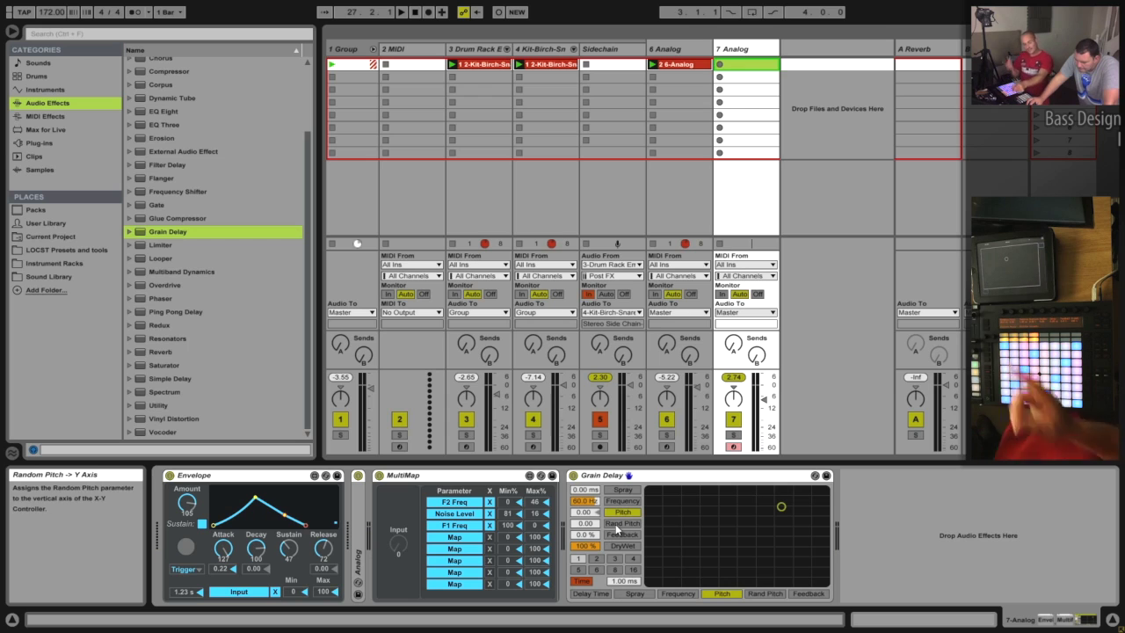
# - Map MultiMap's fourth slot to Grain Delay's pitch with minimum 50% and maximum 69%
pyautogui.click(781, 505)
pyautogui.moveTo(780, 505)
pyautogui.mouseDown()
pyautogui.moveTo(713, 556)
pyautogui.moveTo(761, 498)
pyautogui.mouseUp()
pyautogui.moveTo(761, 550); pyautogui.dragTo(749, 550)
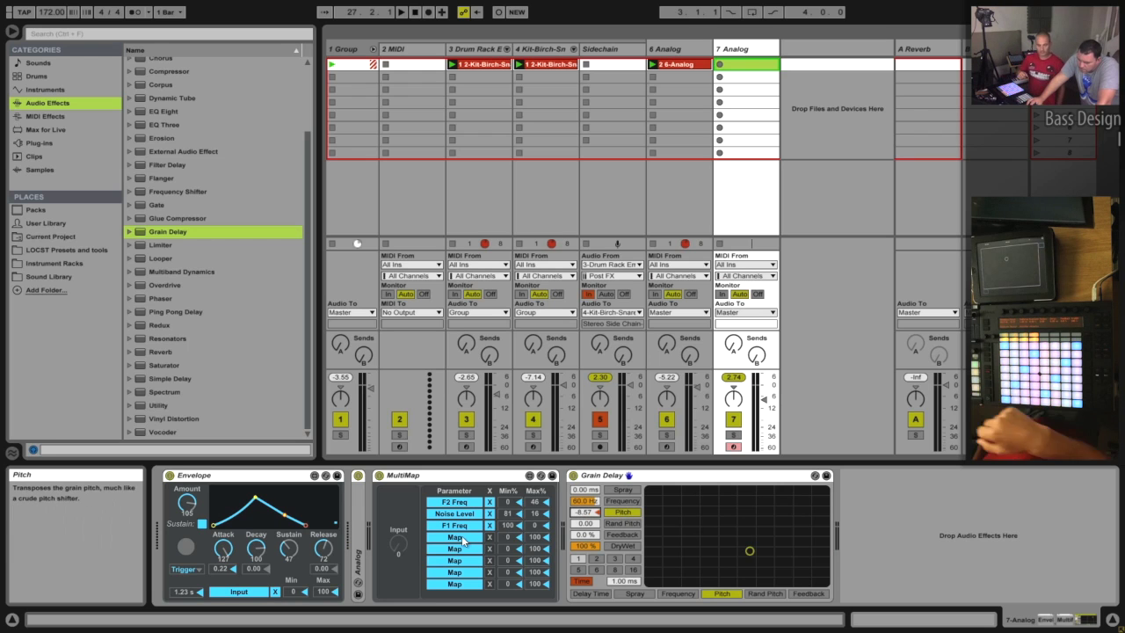
pyautogui.click(587, 513)
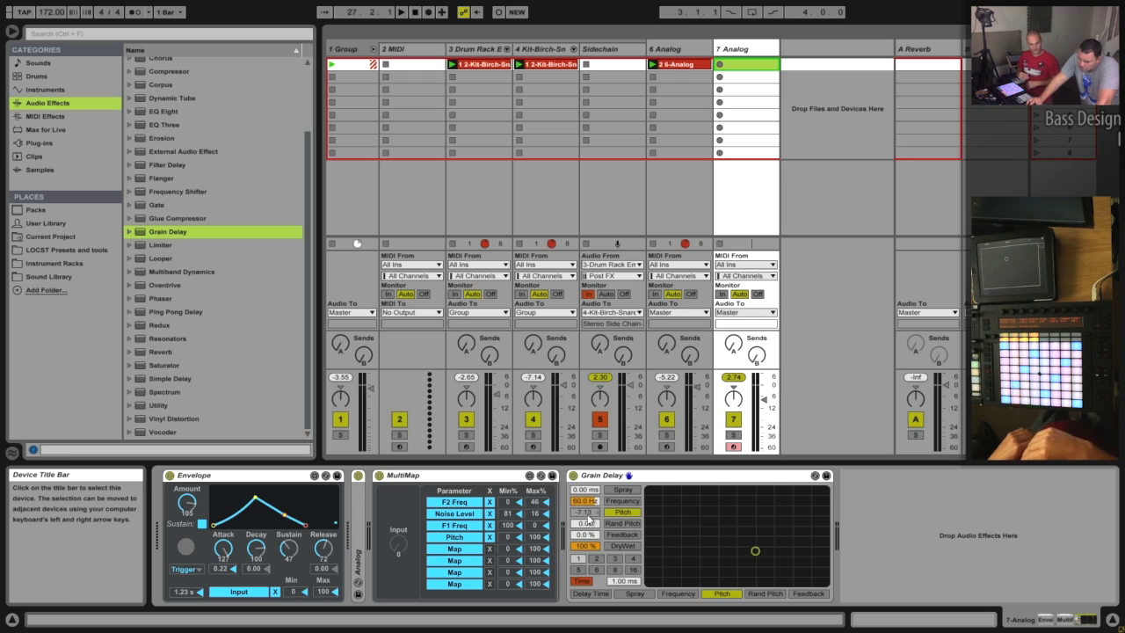
pyautogui.moveTo(538, 542); pyautogui.dragTo(508, 519)
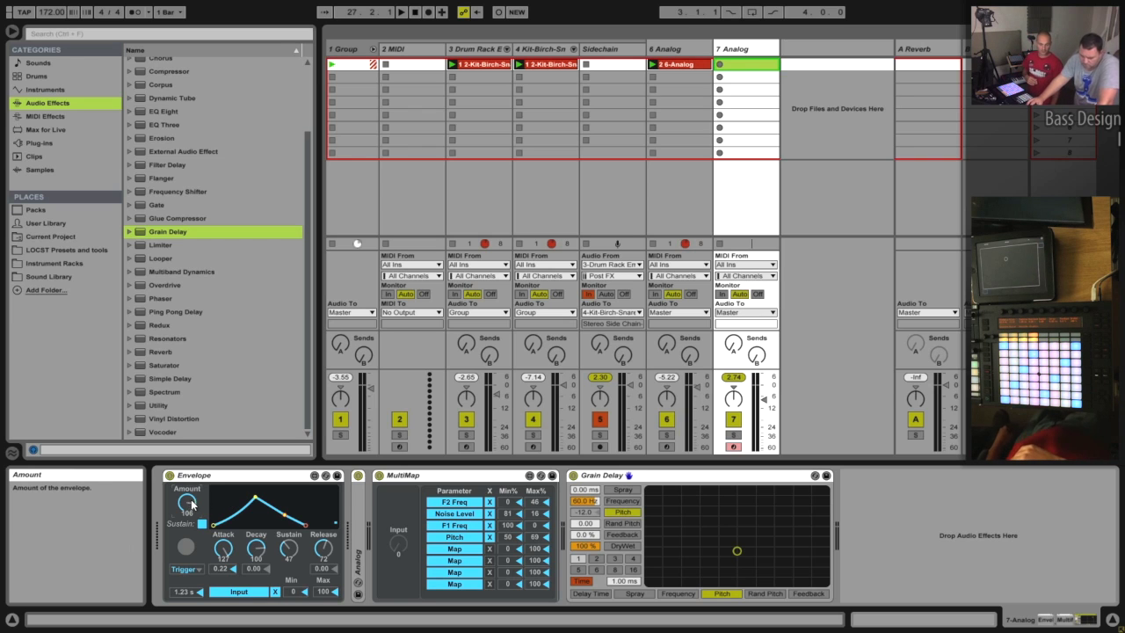
# - Raise the Envelope amount to 127 and set the MultiMap maximums to 31% for F2 Freq and 100% for Pitch
pyautogui.moveTo(194, 512); pyautogui.dragTo(193, 488)
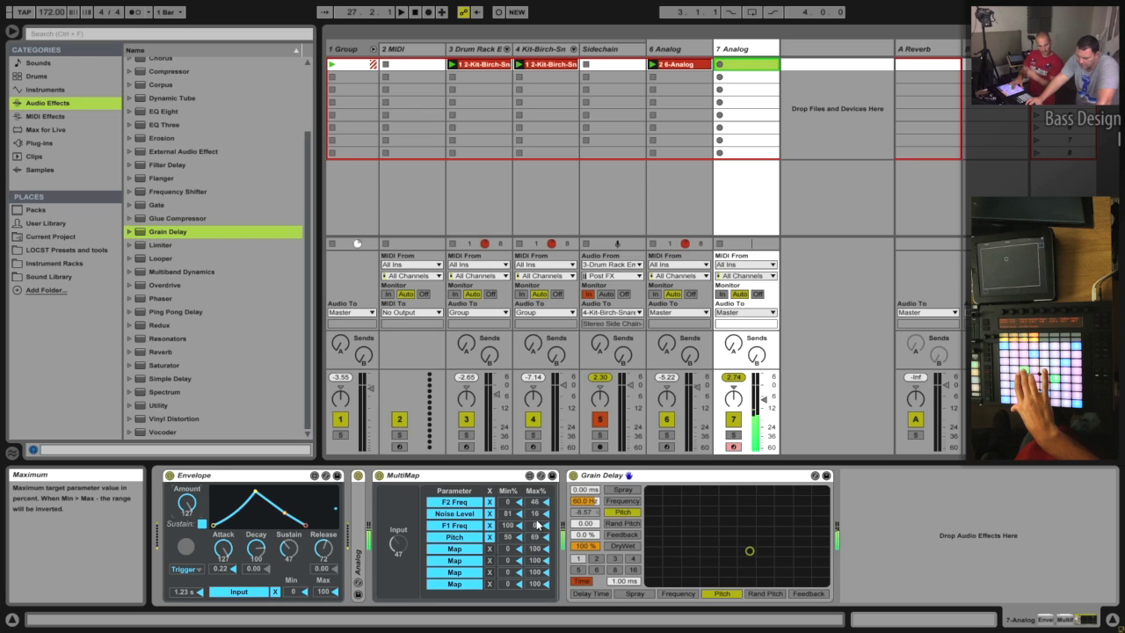
pyautogui.moveTo(537, 503); pyautogui.dragTo(538, 517)
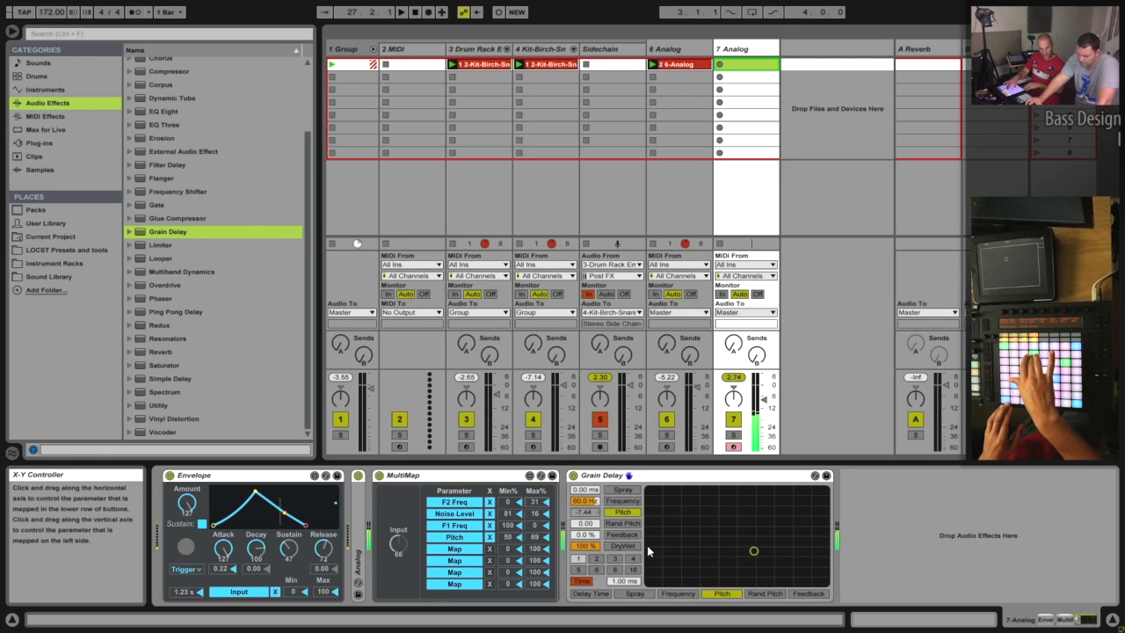
pyautogui.click(599, 513)
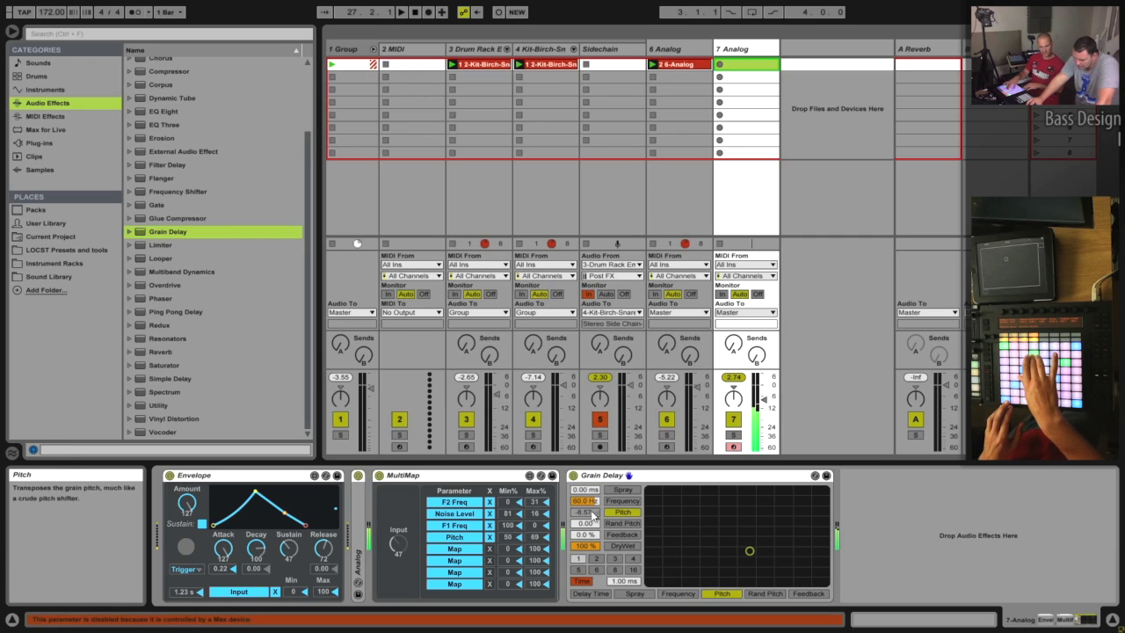
pyautogui.moveTo(533, 541); pyautogui.dragTo(534, 549)
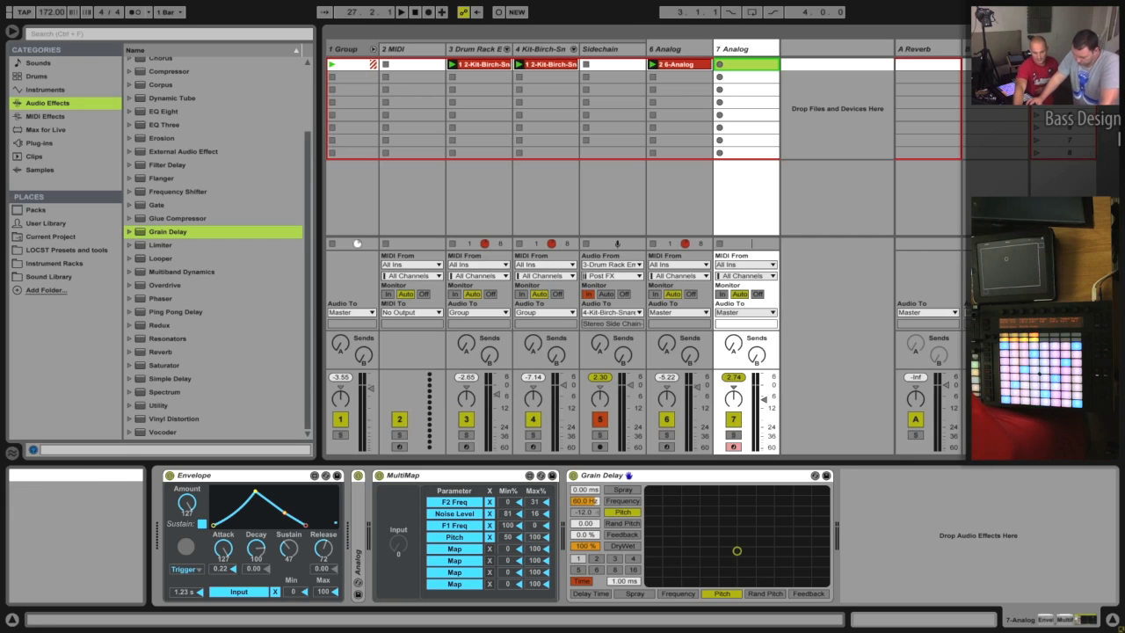
# - Assign DryWet to Grain Delay's vertical axis and map MultiMap's fifth slot to that parameter with maximum 72%
pyautogui.click(627, 546)
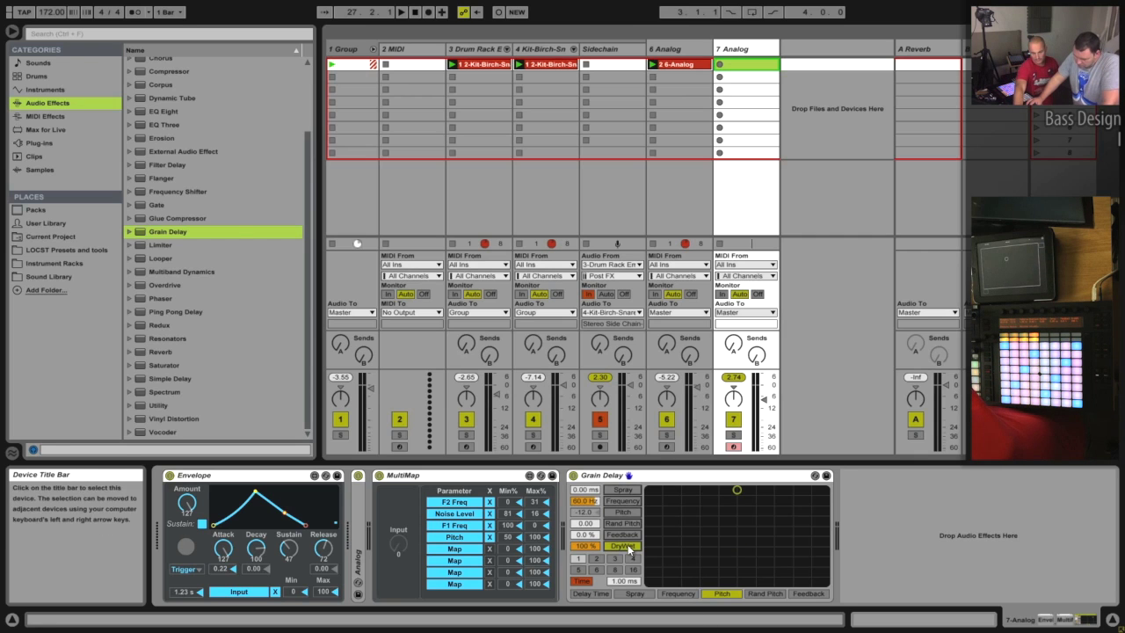
pyautogui.click(464, 551)
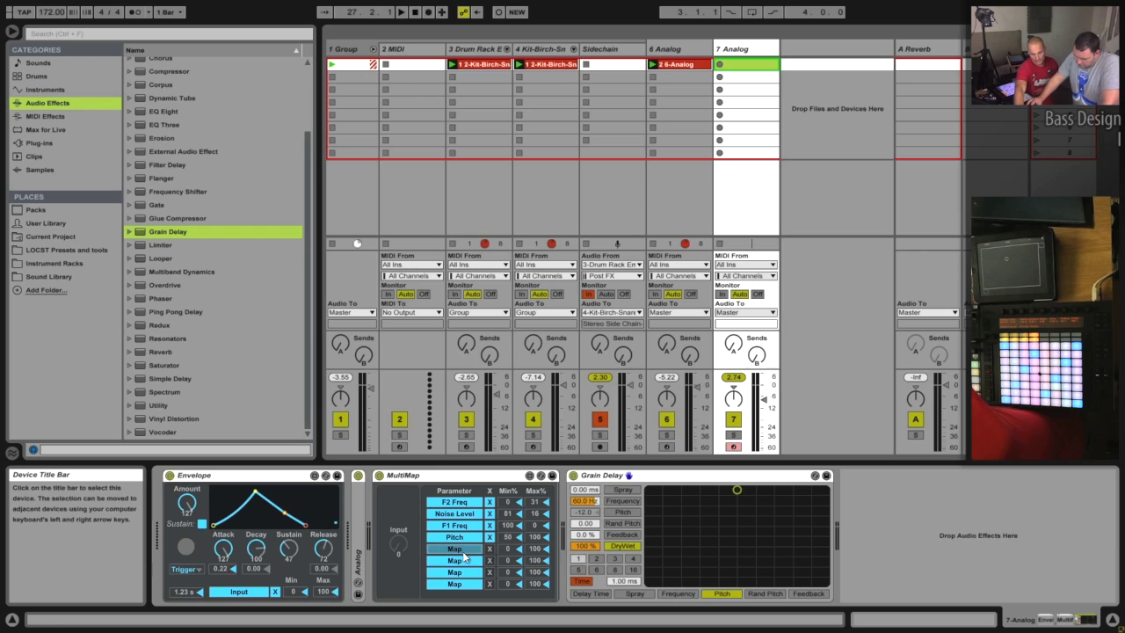
pyautogui.click(592, 547)
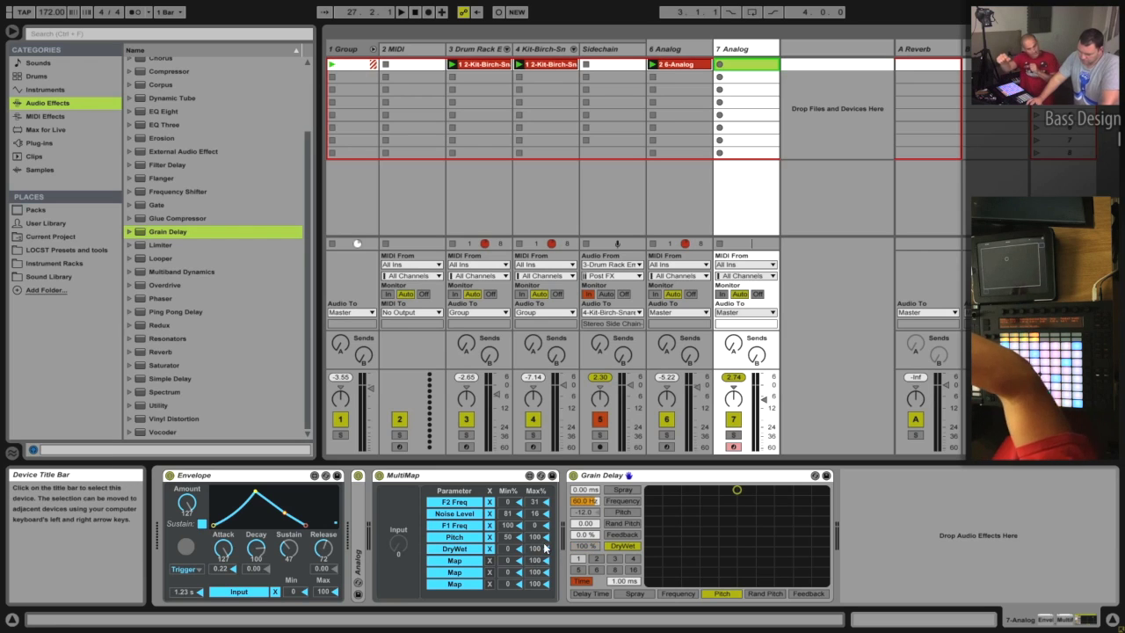
pyautogui.moveTo(535, 550); pyautogui.dragTo(537, 576)
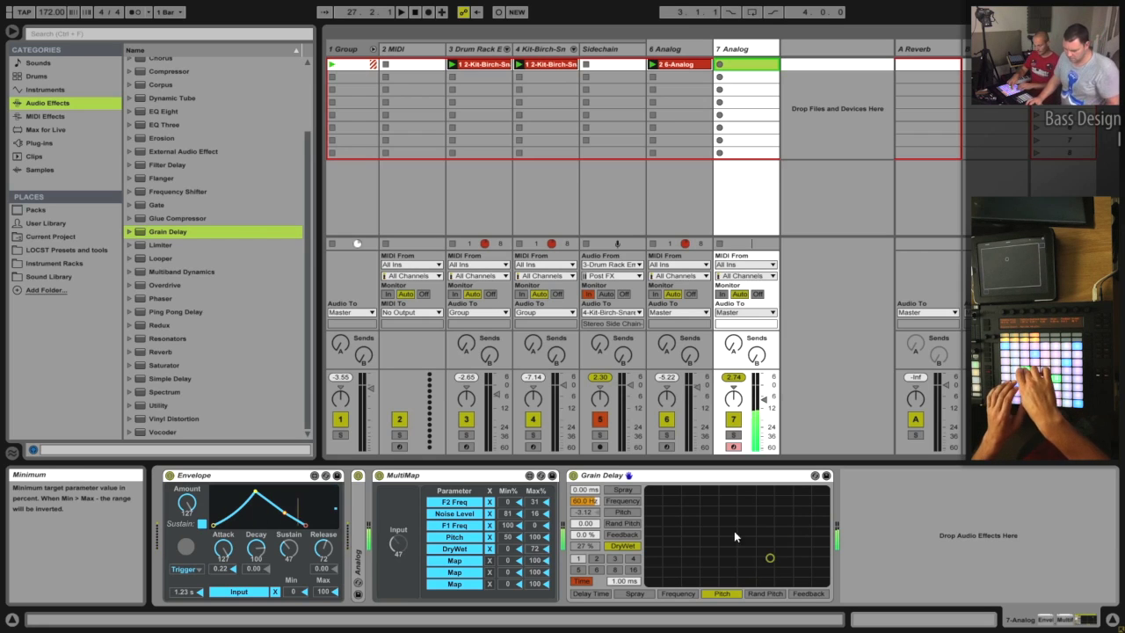
# - Assign Feedback to Grain Delay's vertical axis and set the feedback to about 36%
pyautogui.click(630, 535)
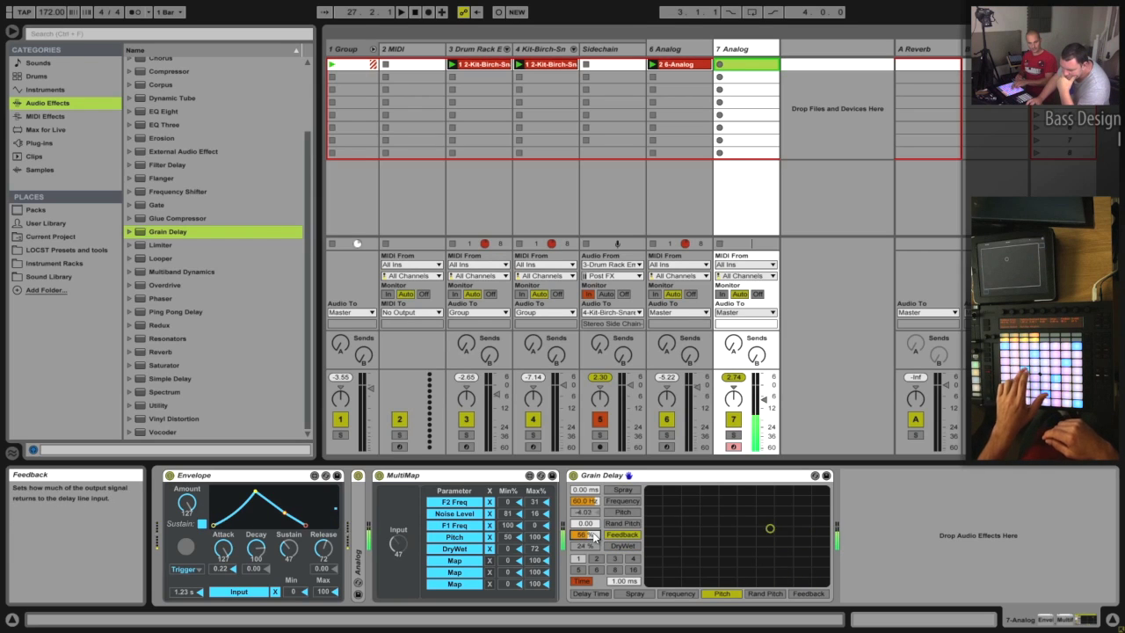
pyautogui.moveTo(594, 536); pyautogui.dragTo(589, 538)
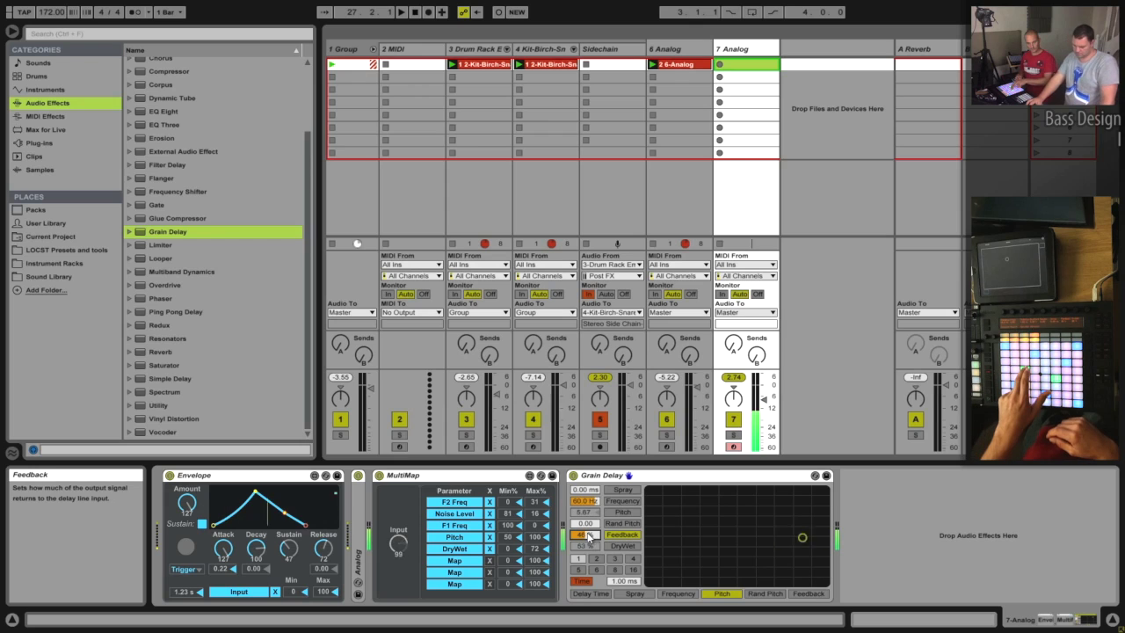
pyautogui.click(596, 547)
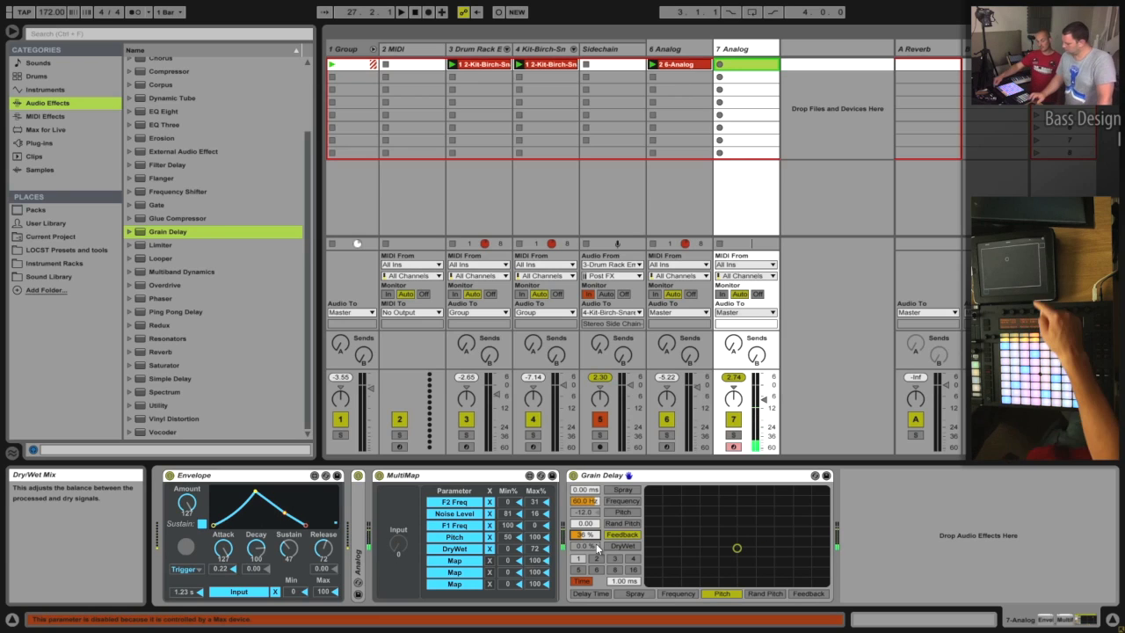
# - Replace the Envelope with a Max for Live XY Pad placed between Analog and MultiMap
pyautogui.click(285, 476)
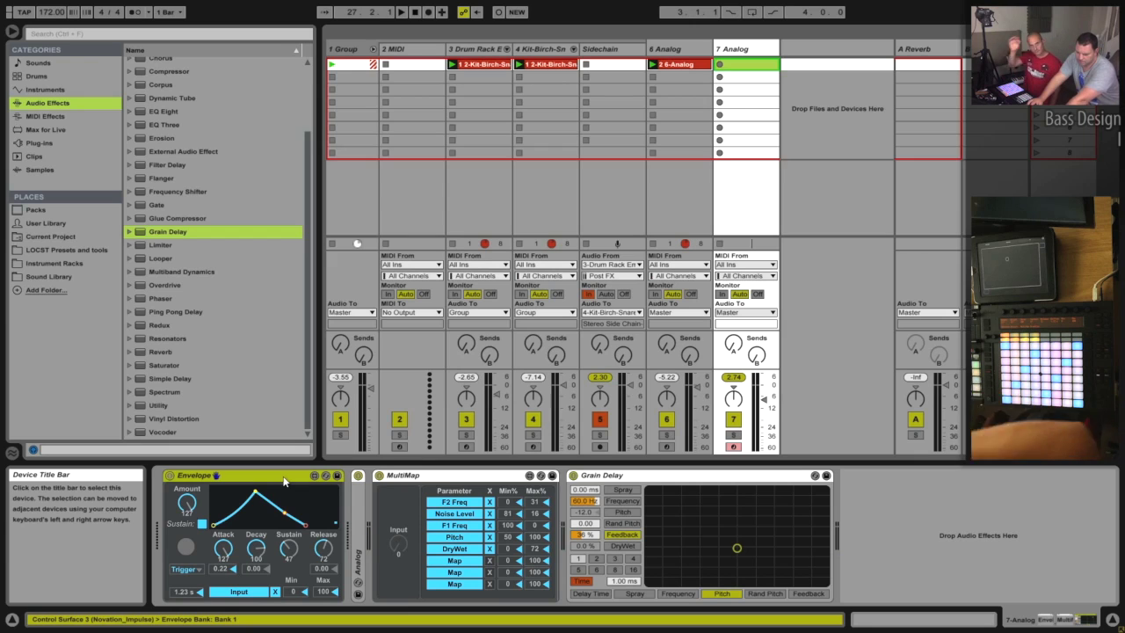
pyautogui.press('Delete')
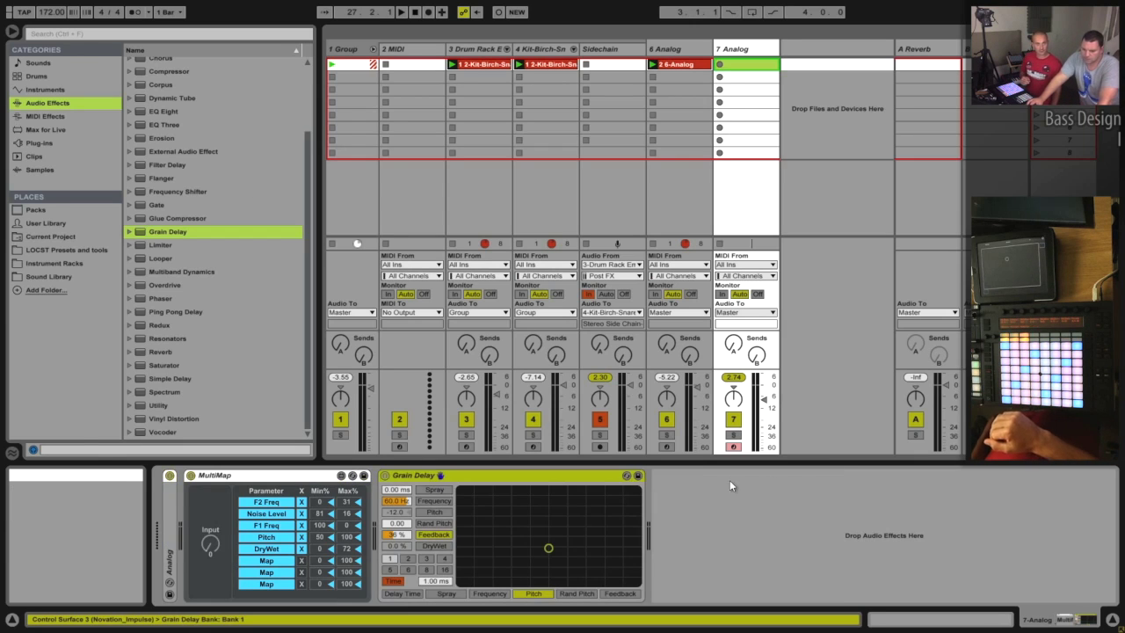
pyautogui.click(54, 130)
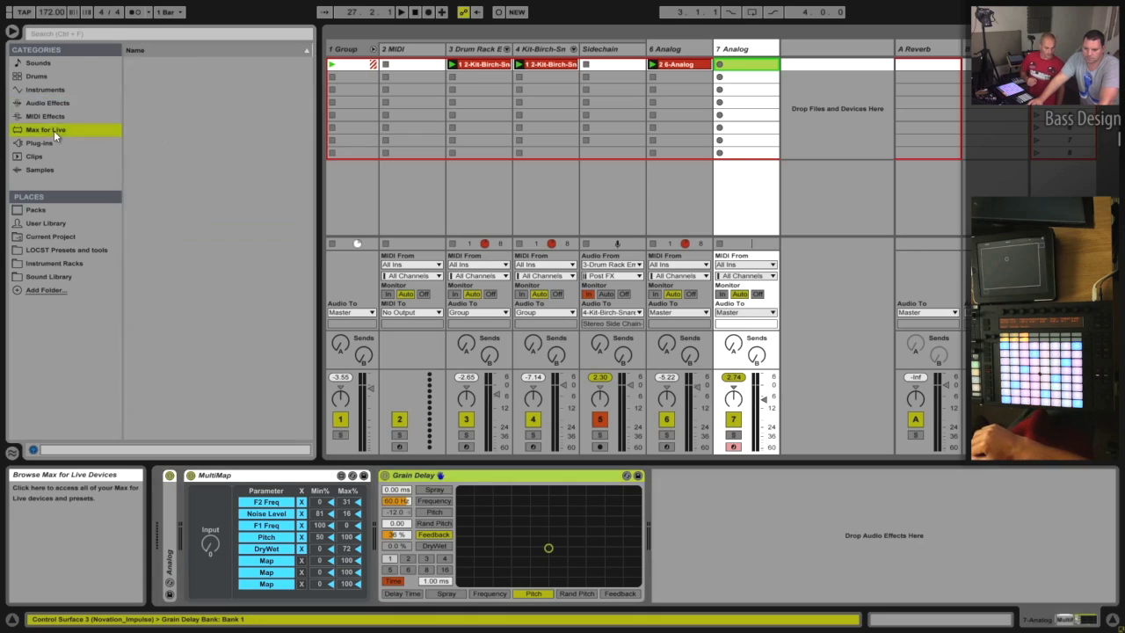
pyautogui.click(83, 35)
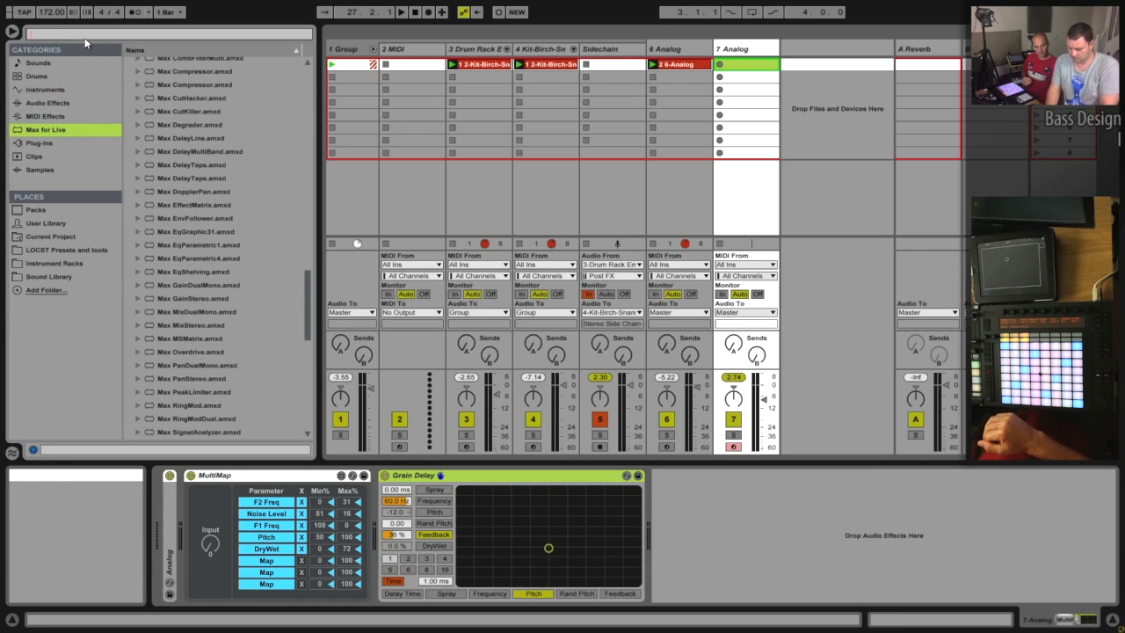
pyautogui.write('xy')
pyautogui.moveTo(169, 76); pyautogui.dragTo(664, 542)
pyautogui.moveTo(708, 493); pyautogui.dragTo(712, 491)
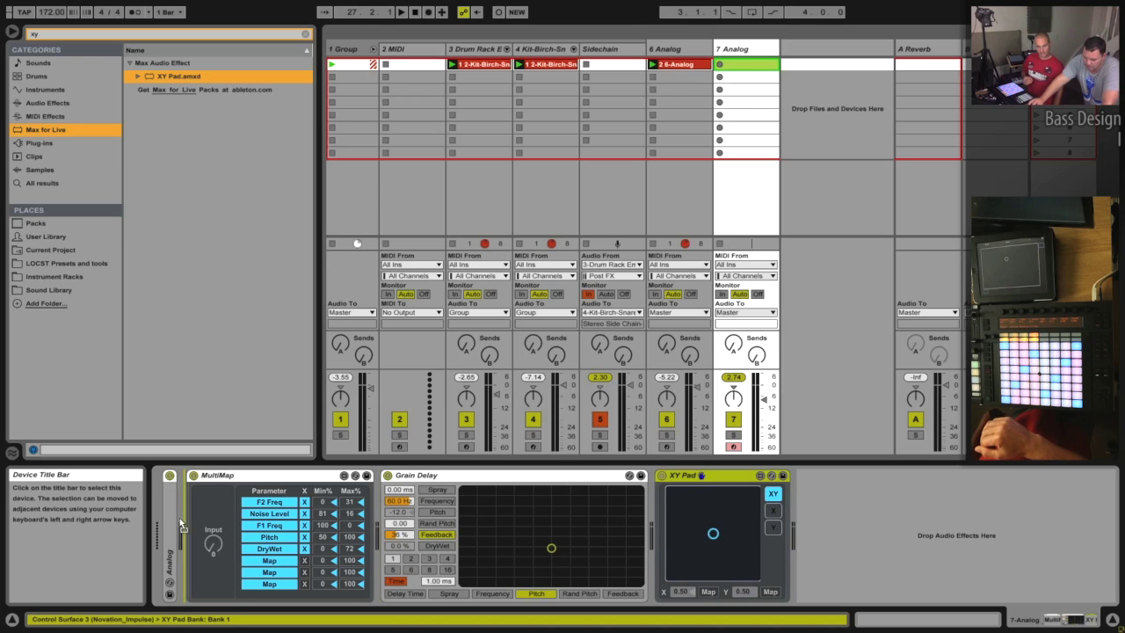
pyautogui.moveTo(179, 517); pyautogui.dragTo(191, 517)
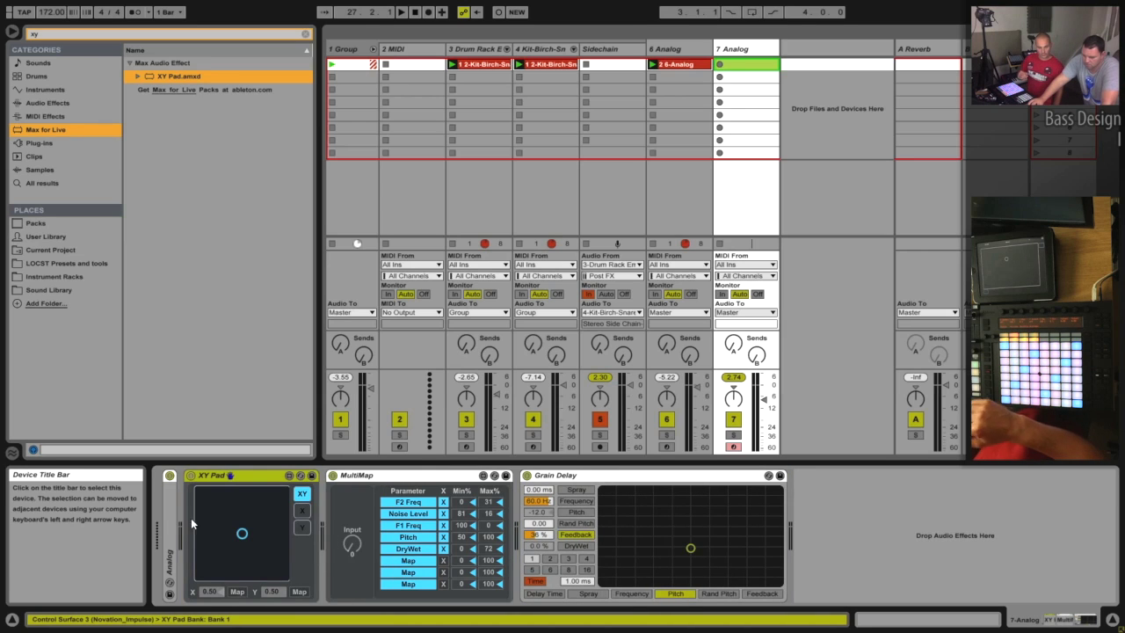
# - Map the XY Pad's X axis to MultiMap's Input and move the pad's point to about X 0.39, Y 0.46
pyautogui.click(237, 592)
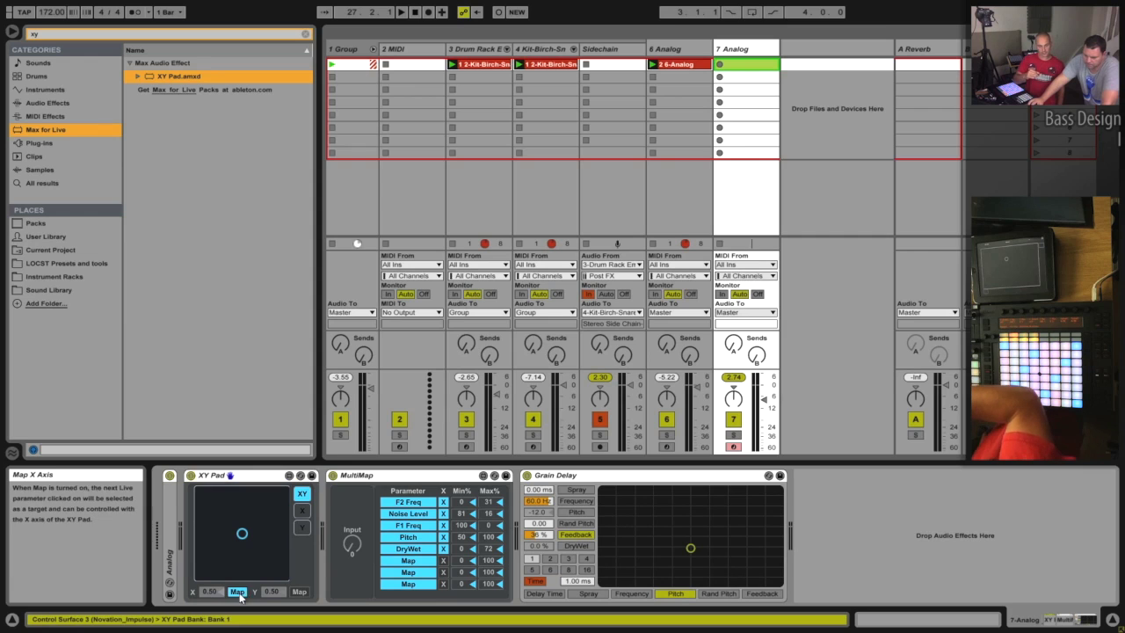
pyautogui.click(351, 546)
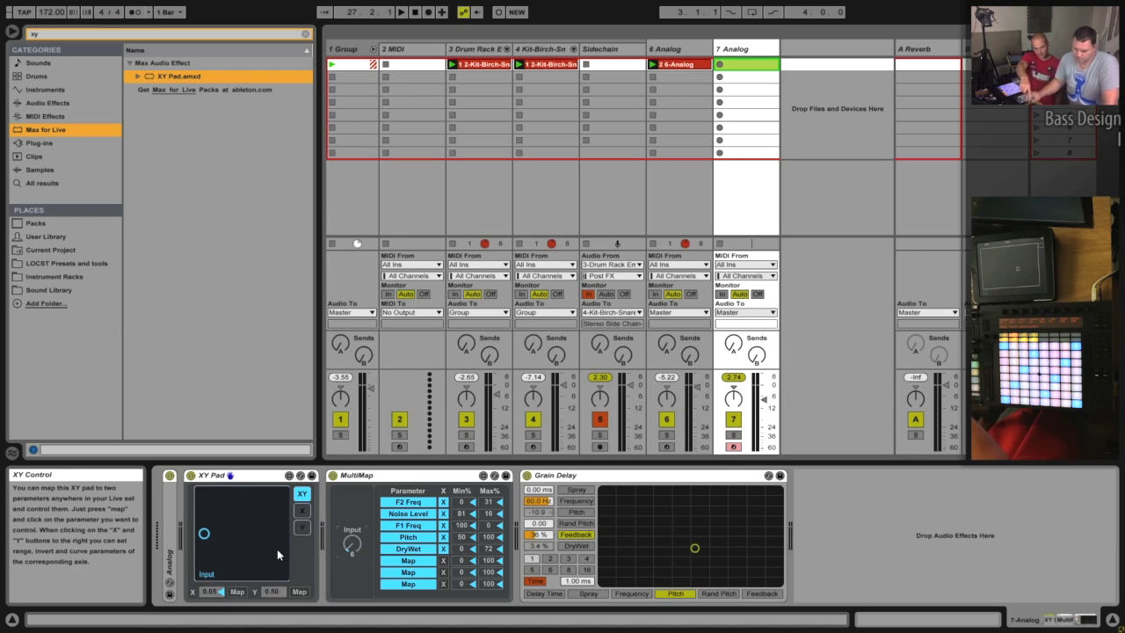
pyautogui.moveTo(208, 536); pyautogui.dragTo(233, 536)
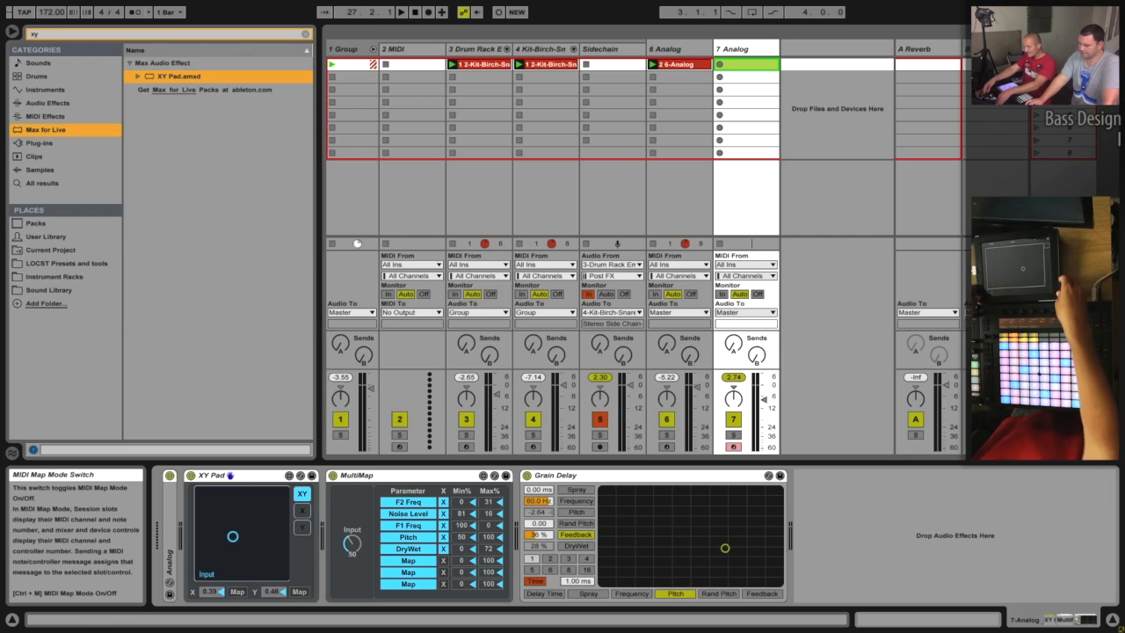
# - MIDI-map the XY Pad's X value to controller CC 65 on channel 1, and leave MIDI mapping
pyautogui.click(1087, 11)
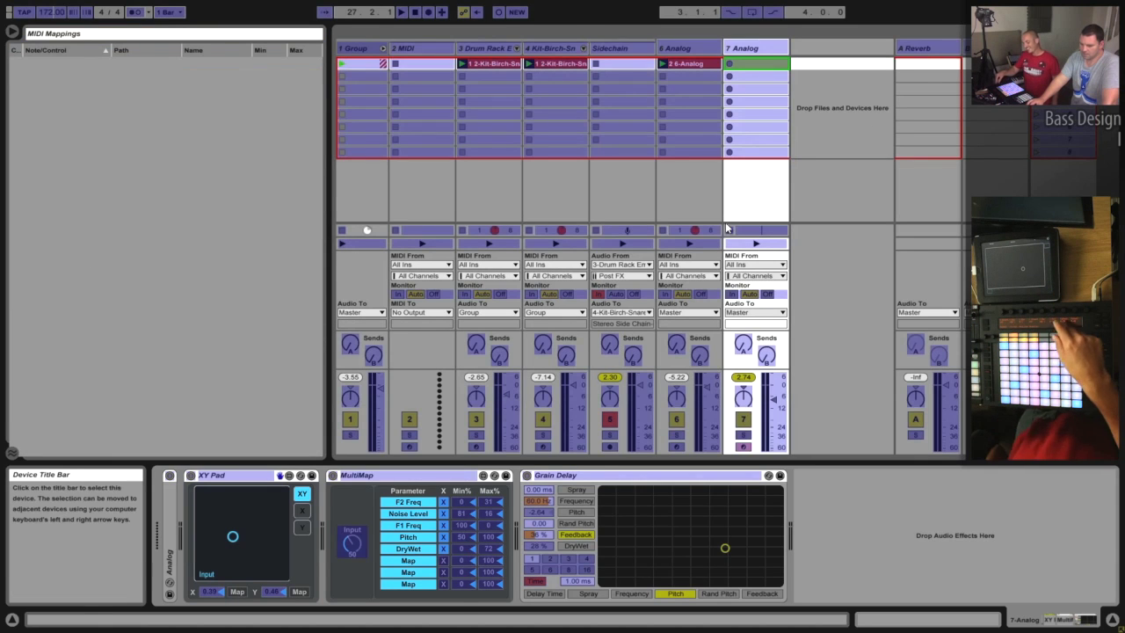
pyautogui.click(214, 593)
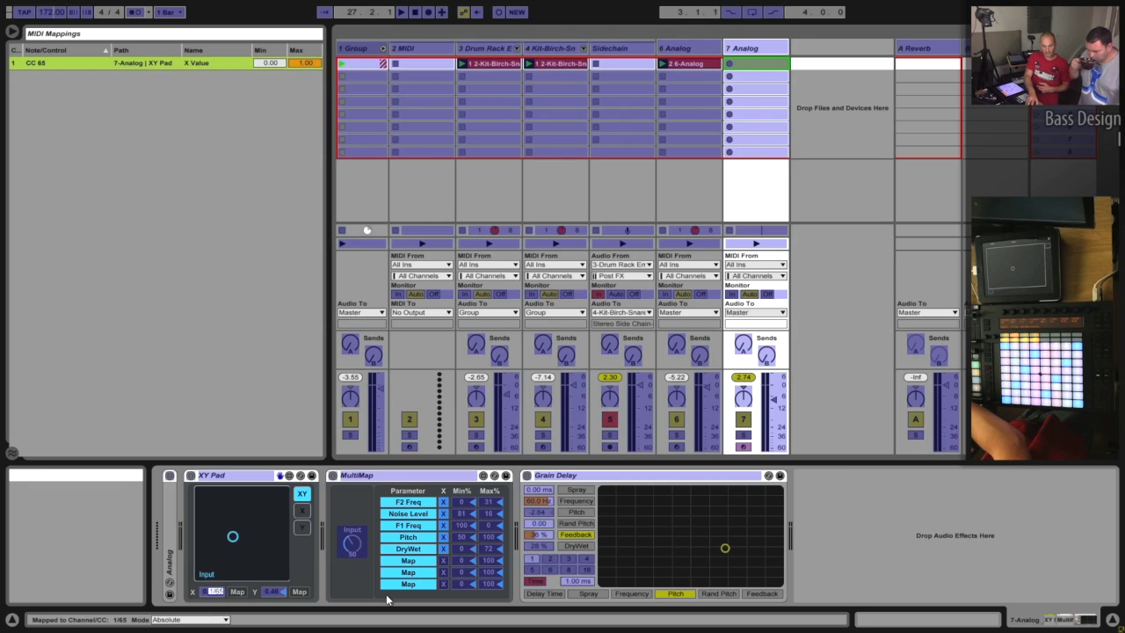
pyautogui.click(234, 593)
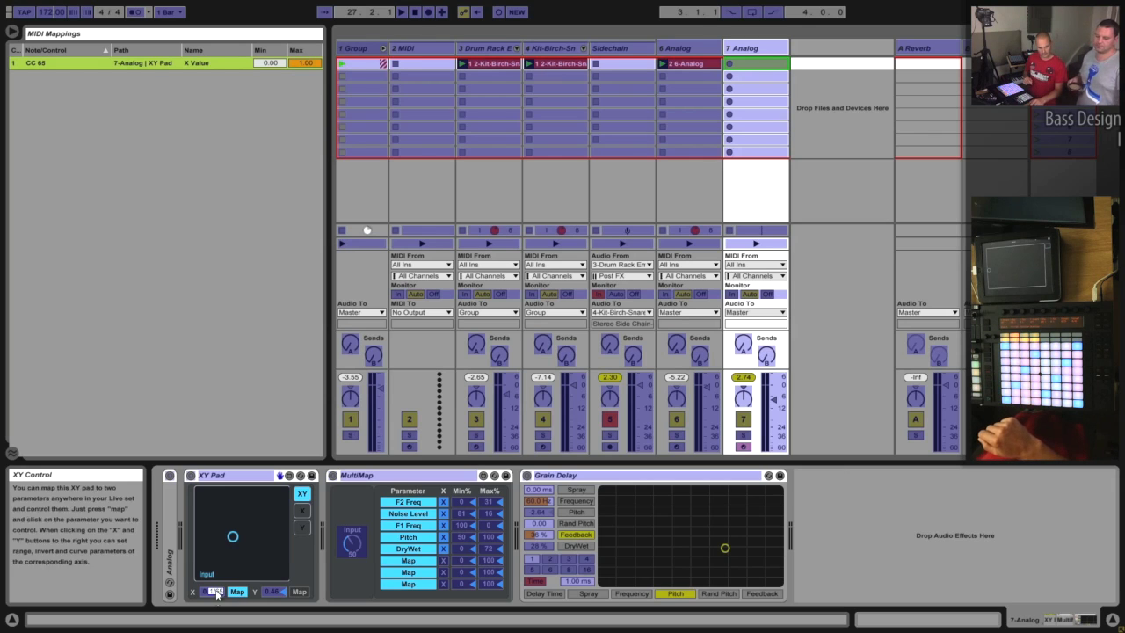
pyautogui.click(214, 593)
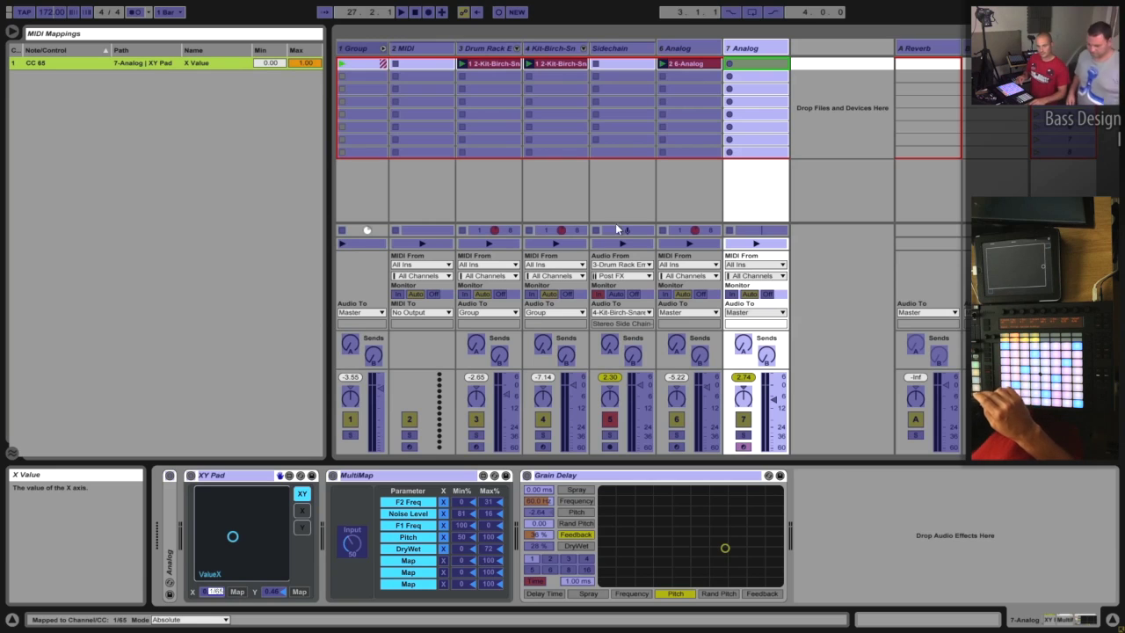
pyautogui.hotkey('ctrl', 'm')
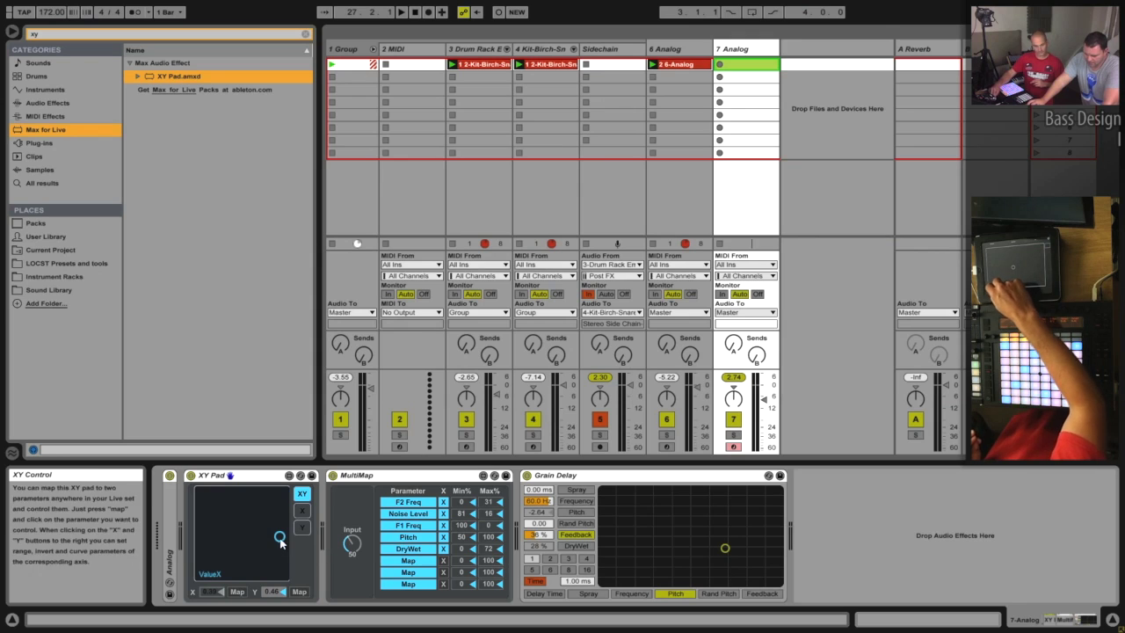
# - Reassign the XY Pad's X axis to MultiMap's Input
pyautogui.click(237, 592)
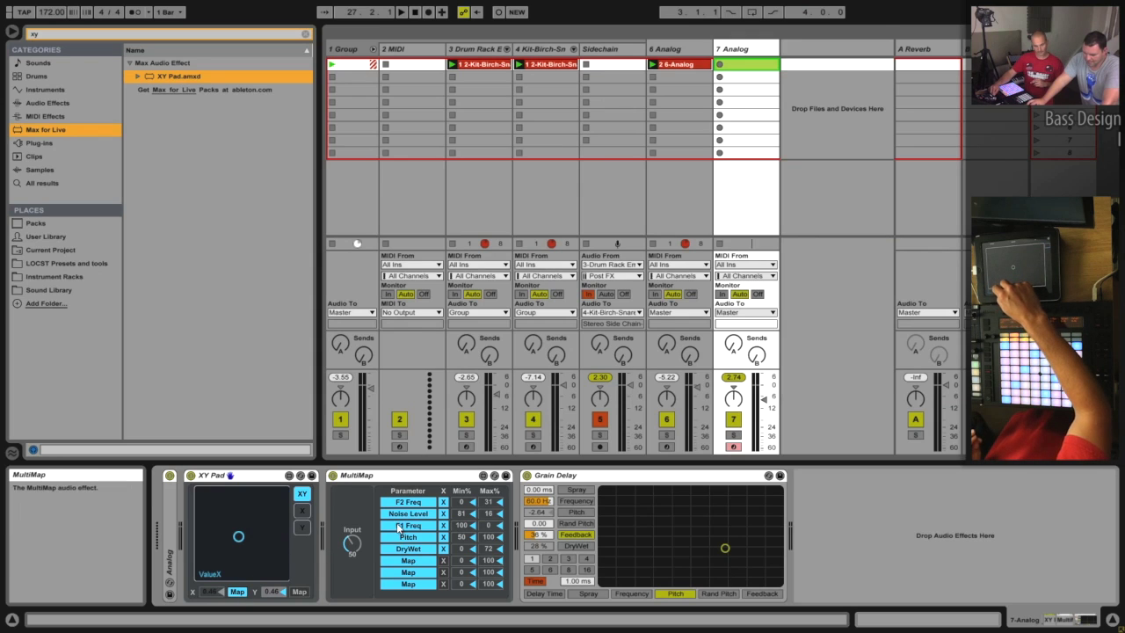
pyautogui.click(353, 542)
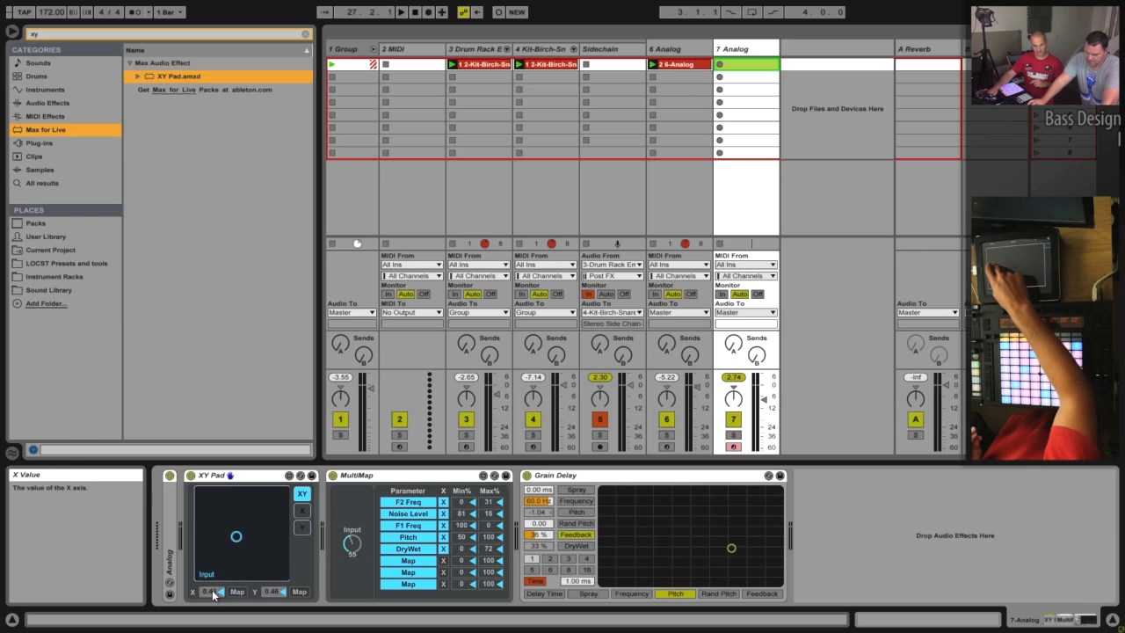